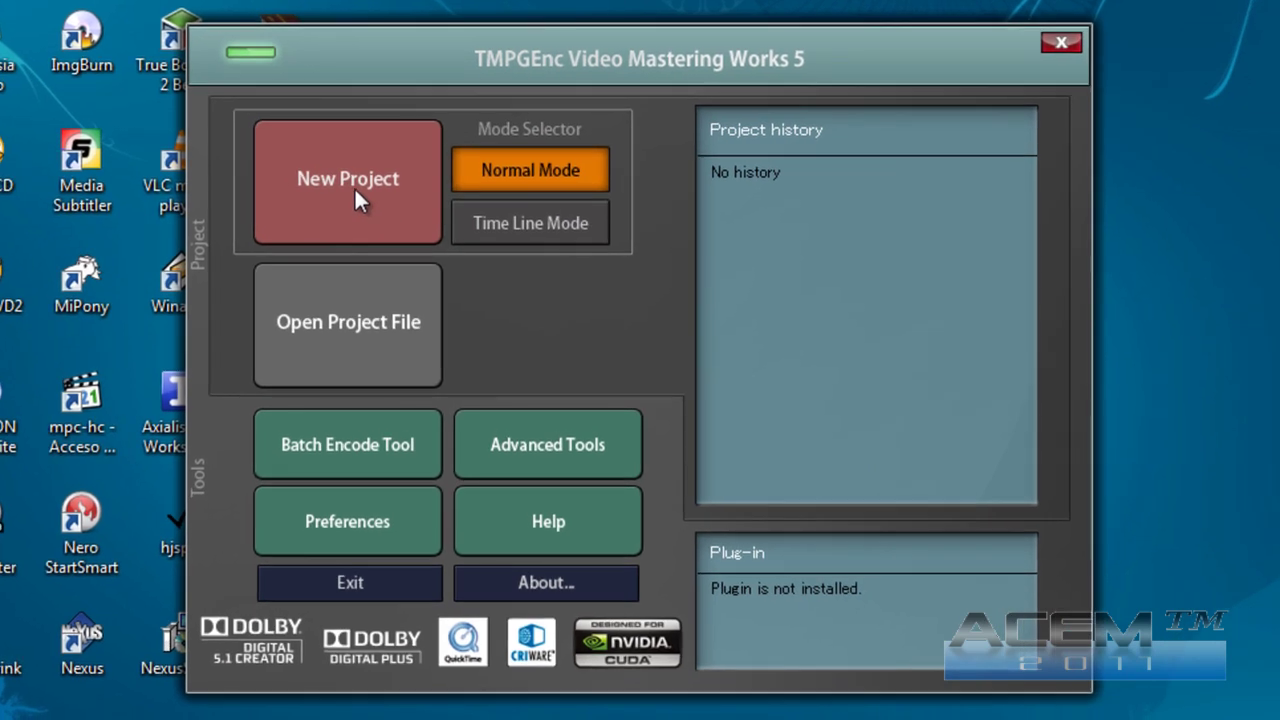
Start a normal-mode project and import 'Two If By Sea (1996) Trailer' from Escritorio as a clip.
{"action": "left_click", "coordinate": [354, 186]}
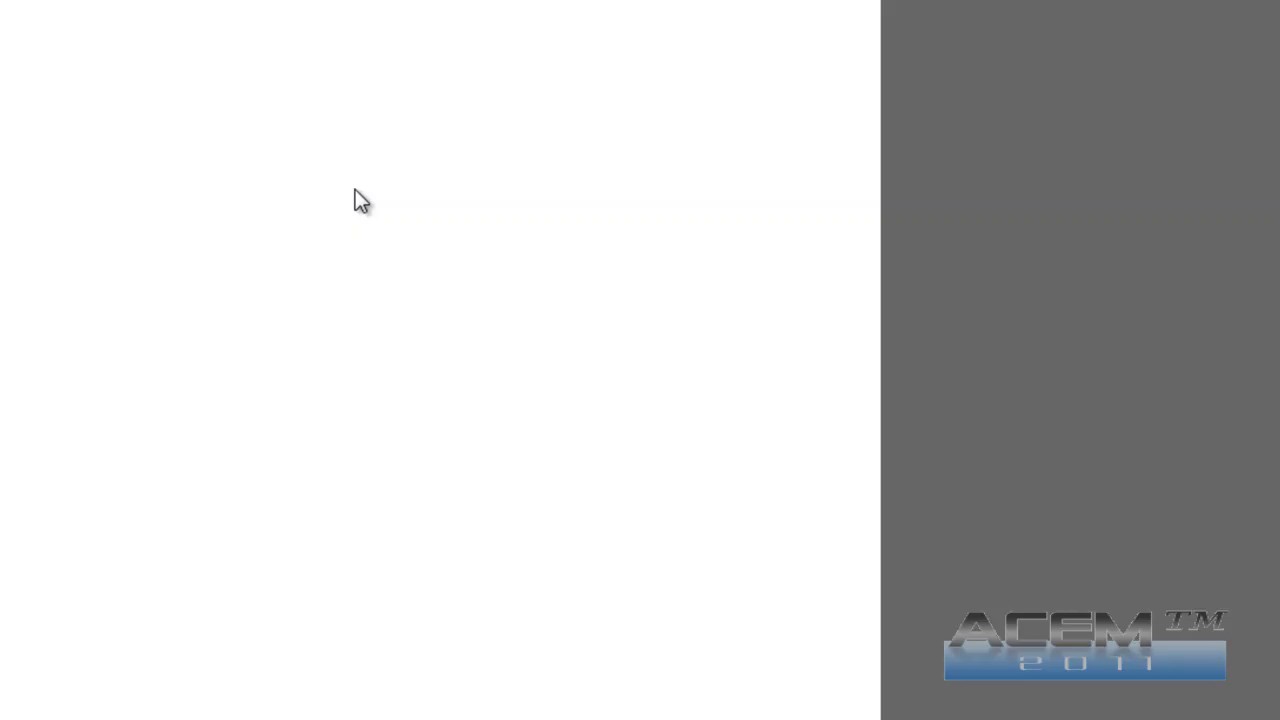
{"action": "left_click", "coordinate": [342, 123]}
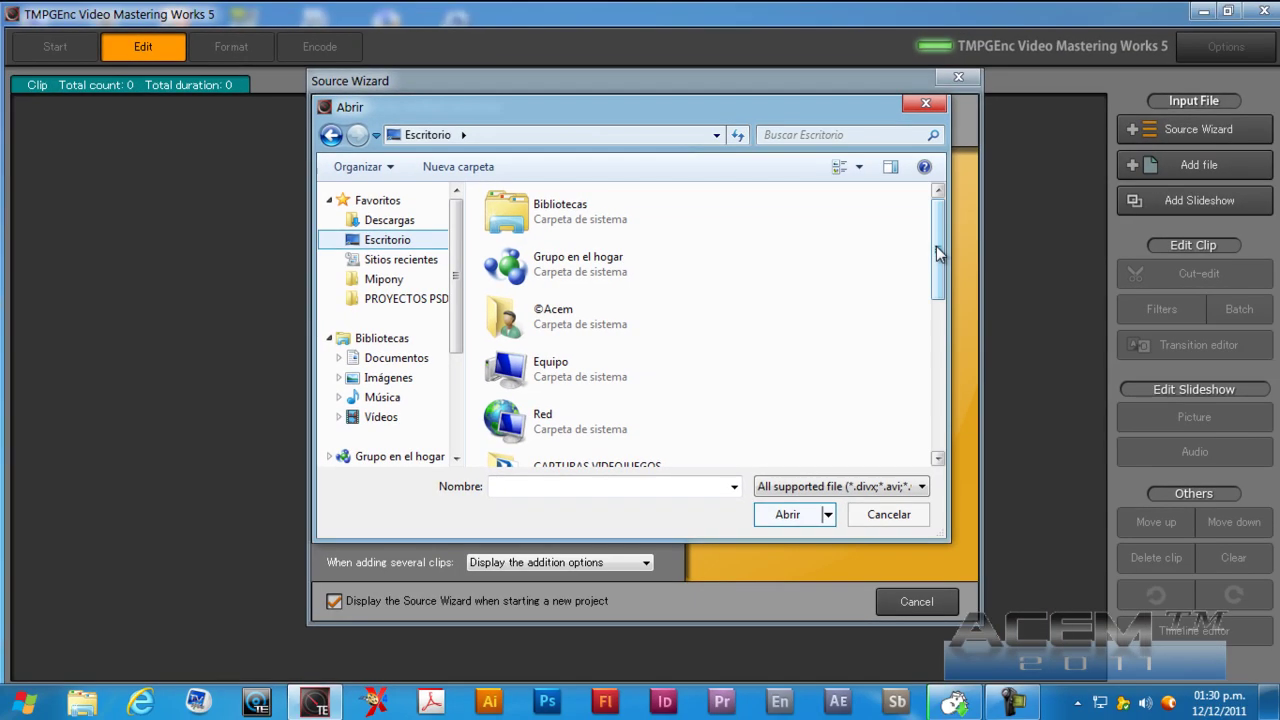
{"action": "left_click_drag", "start_coordinate": [937, 240], "coordinate": [932, 400]}
{"action": "left_click", "coordinate": [560, 437]}
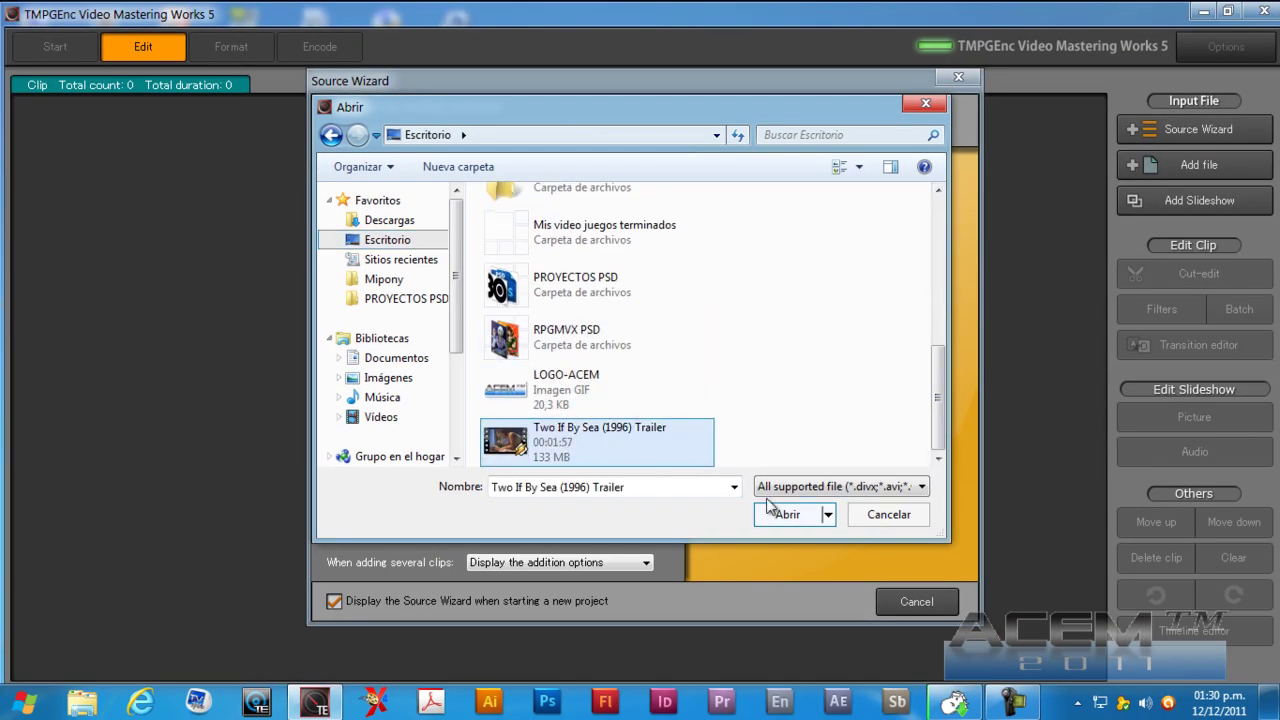
{"action": "left_click", "coordinate": [771, 509]}
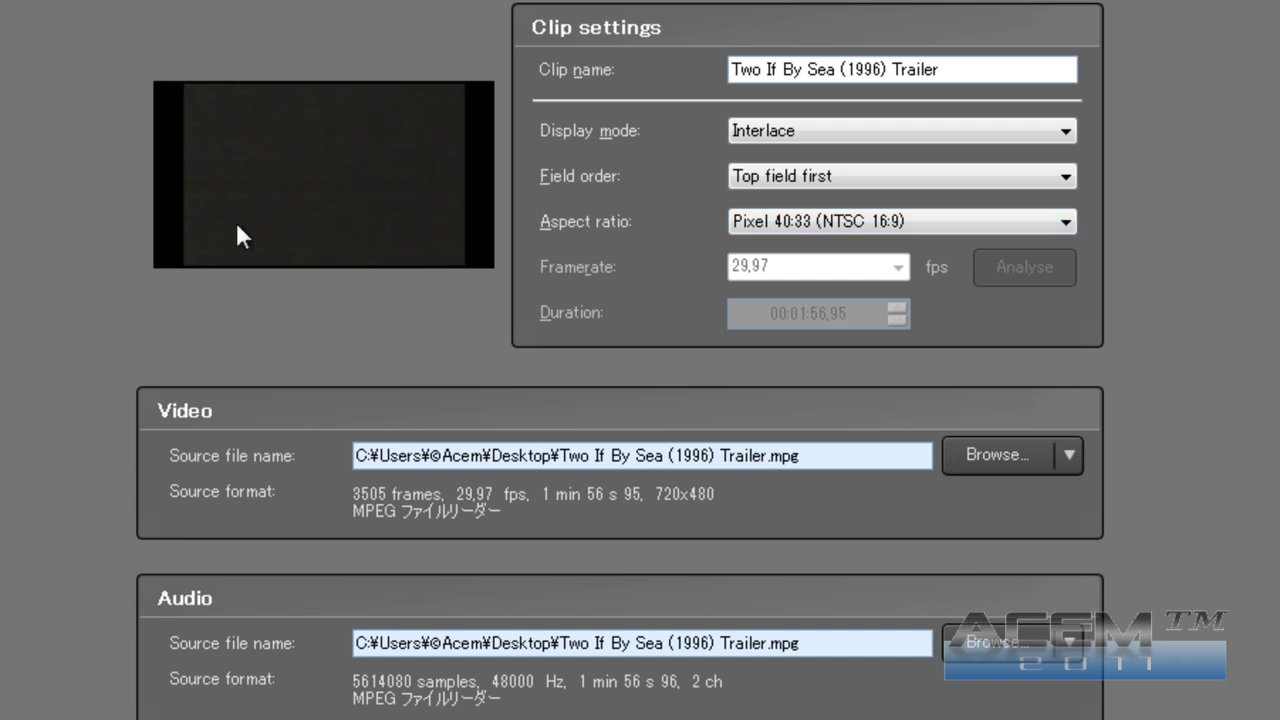
{"action": "left_click", "coordinate": [1057, 221]}
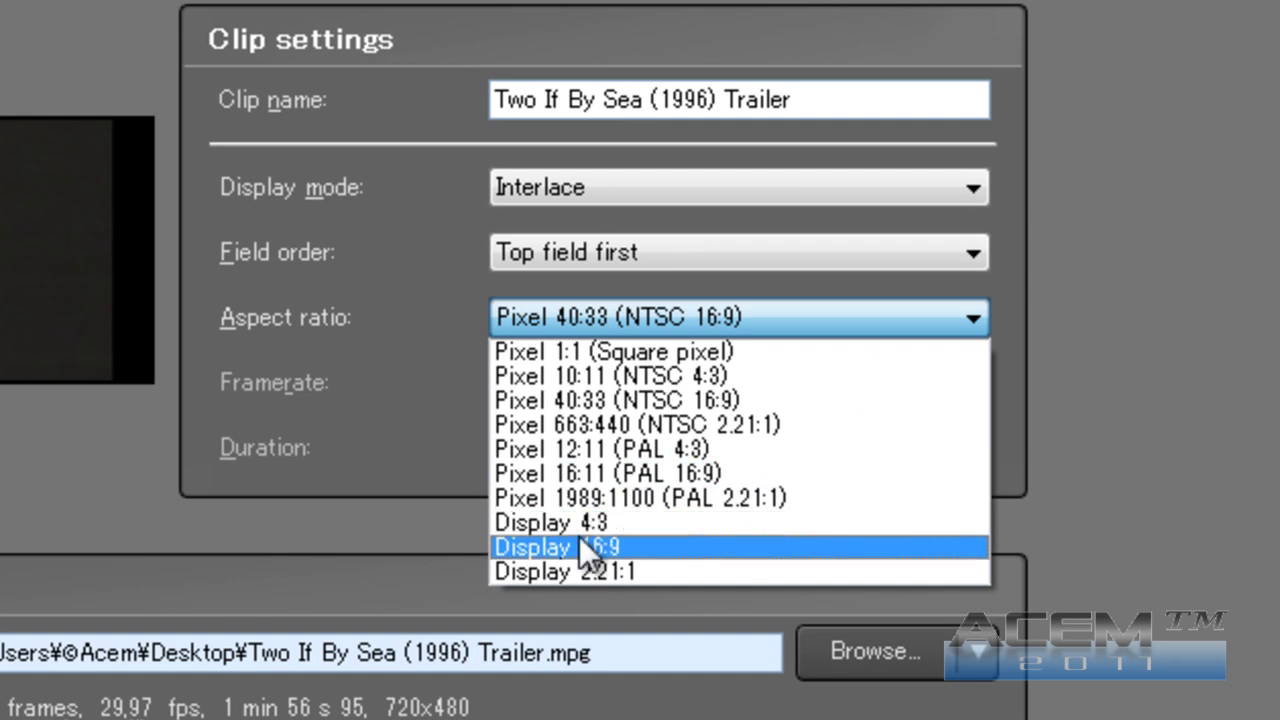
{"action": "left_click", "coordinate": [579, 543]}
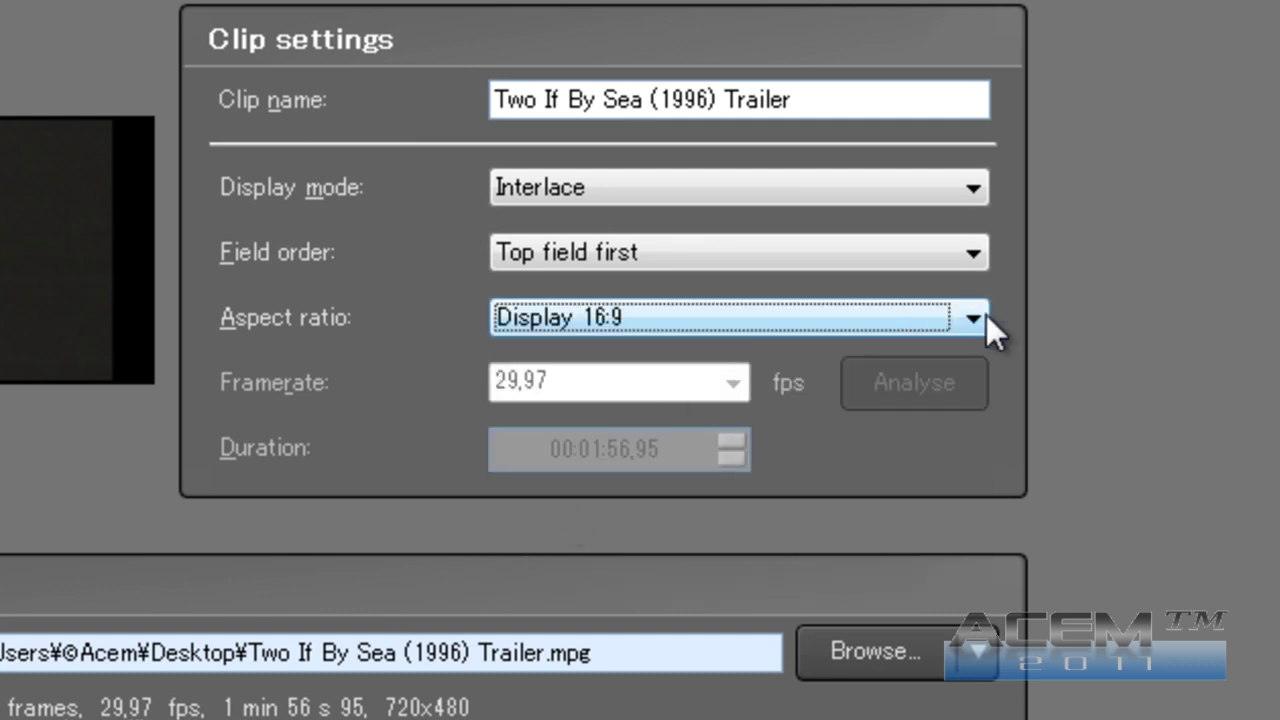
{"action": "left_click", "coordinate": [975, 318]}
{"action": "left_click", "coordinate": [683, 352]}
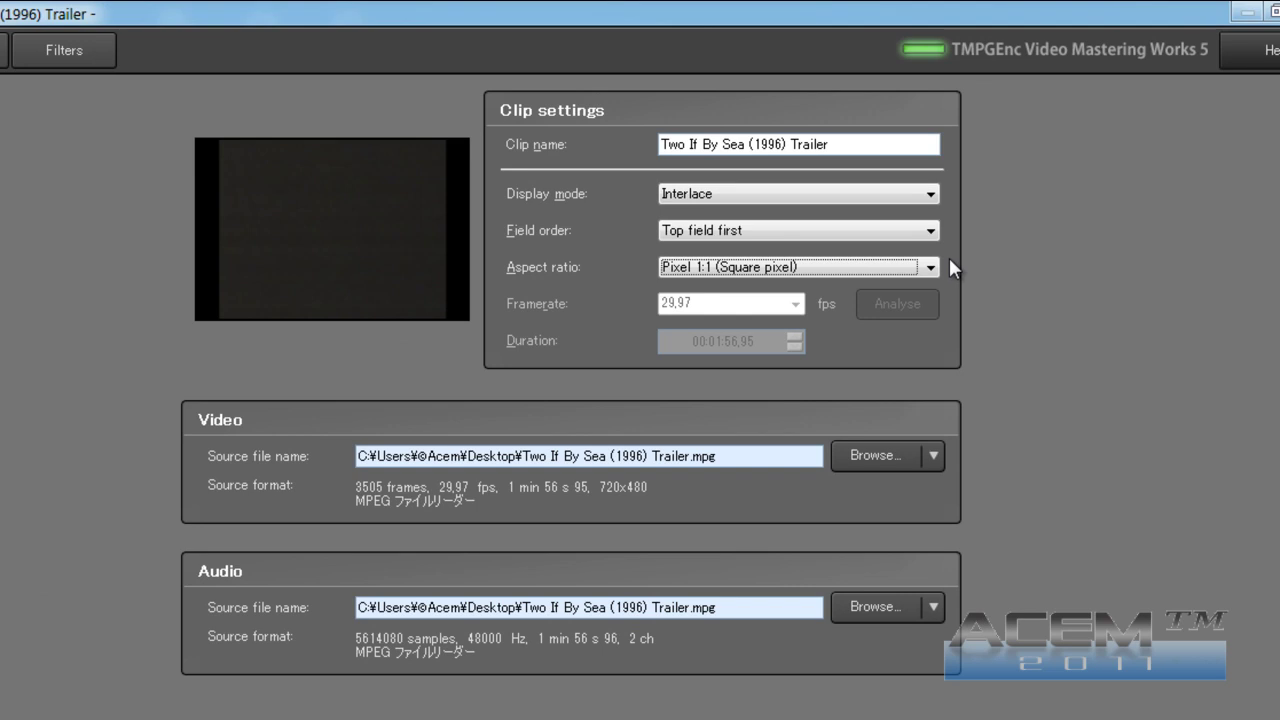
{"action": "left_click", "coordinate": [933, 264]}
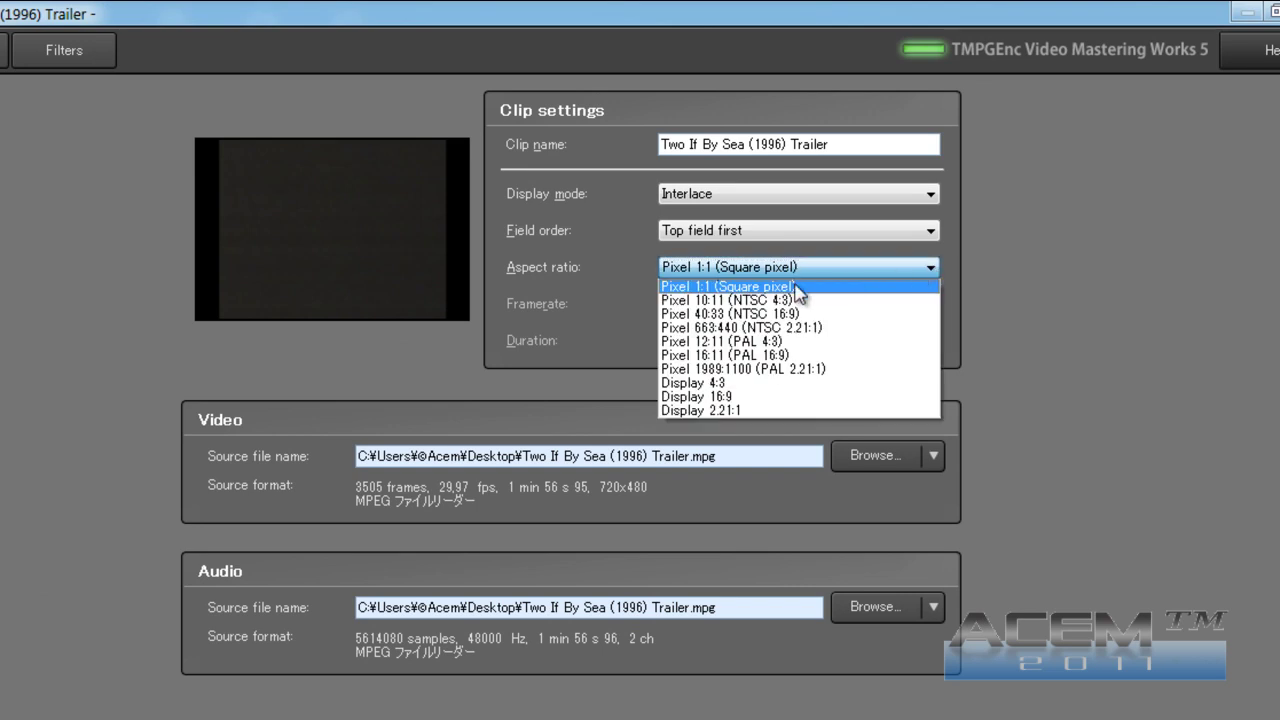
{"action": "left_click", "coordinate": [697, 396]}
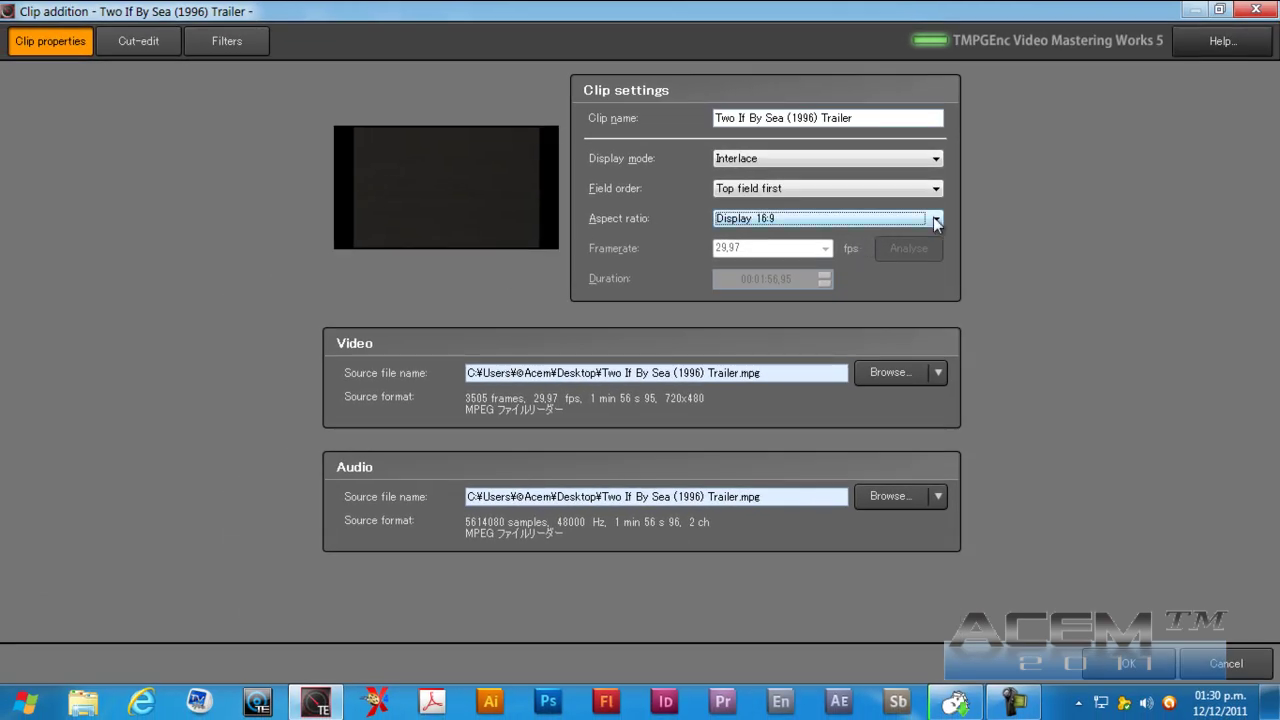
{"action": "left_click", "coordinate": [936, 222]}
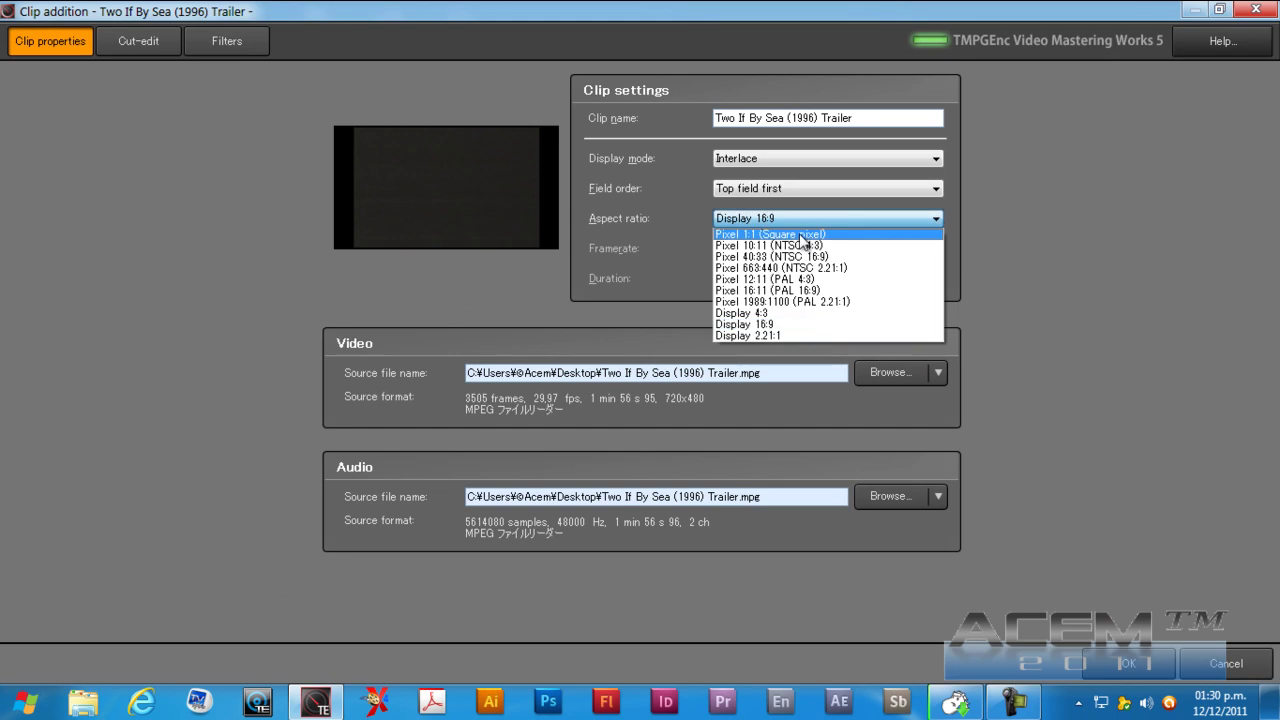
{"action": "left_click", "coordinate": [752, 257]}
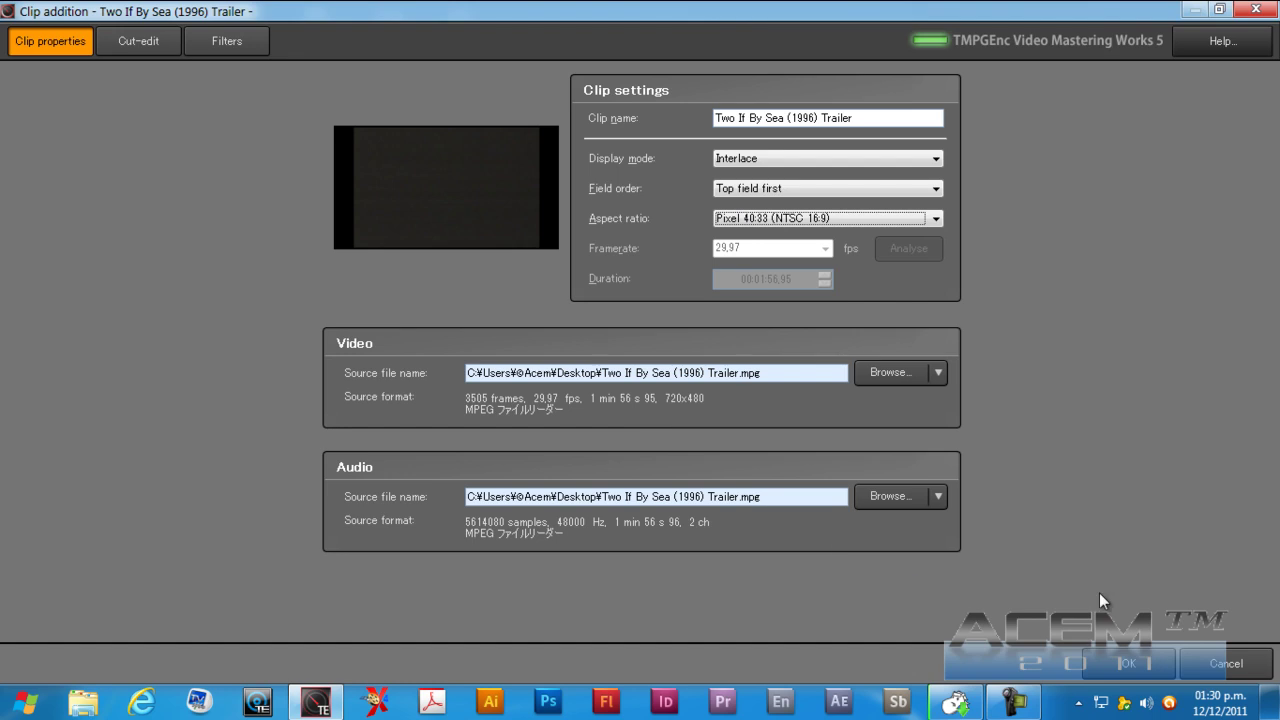
Preview the trailer in Cut-edit at frame 345, return to frame 39, then show its filters.
{"action": "left_click", "coordinate": [140, 38]}
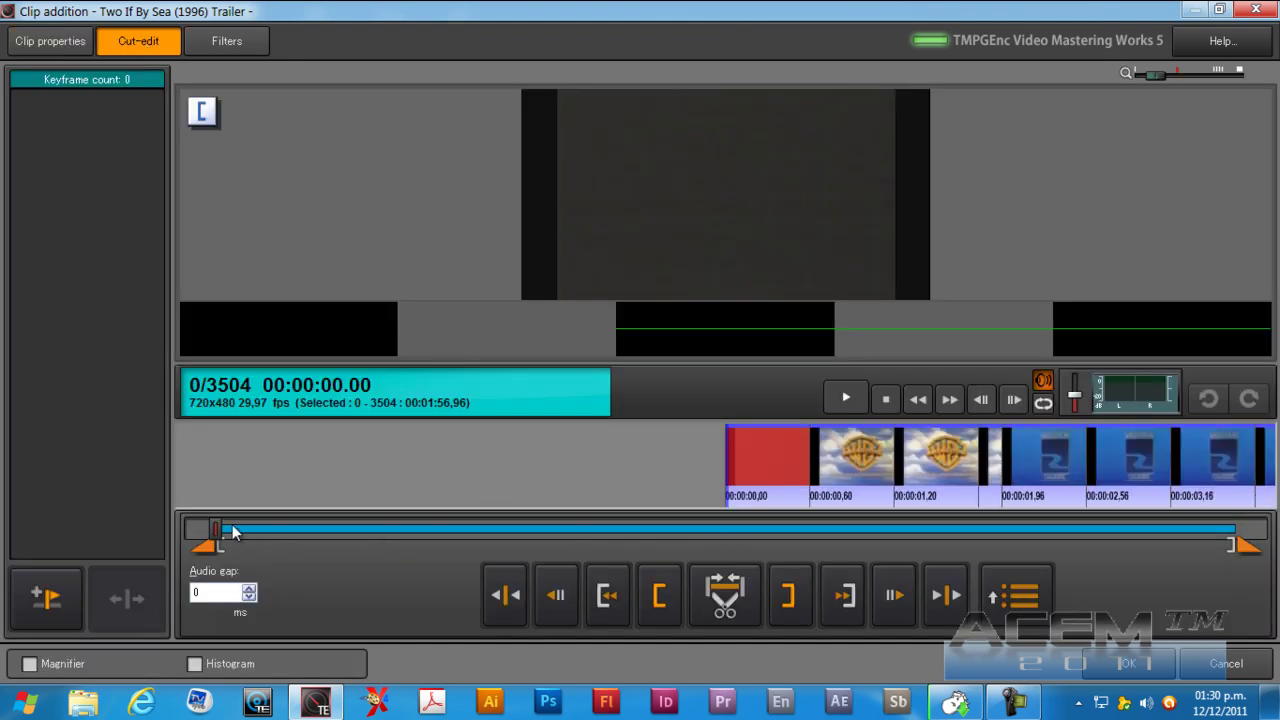
{"action": "left_click_drag", "start_coordinate": [216, 531], "coordinate": [313, 545]}
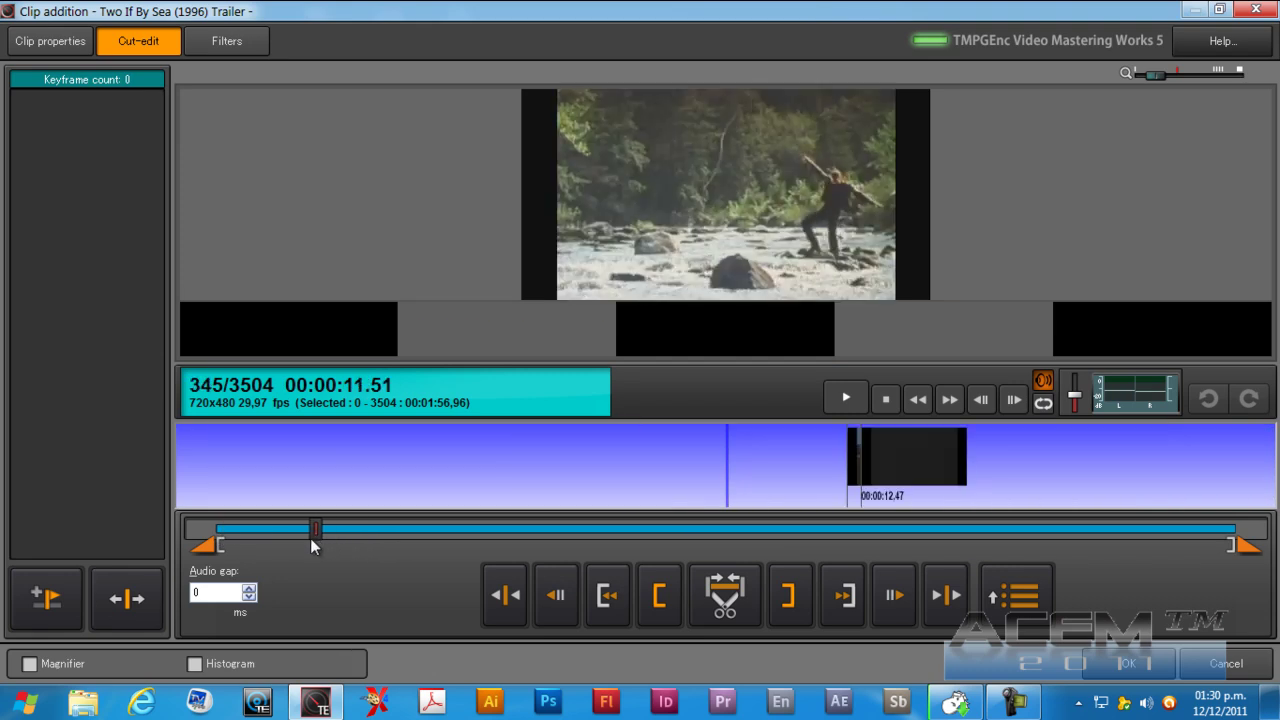
{"action": "left_click_drag", "start_coordinate": [313, 545], "coordinate": [228, 537]}
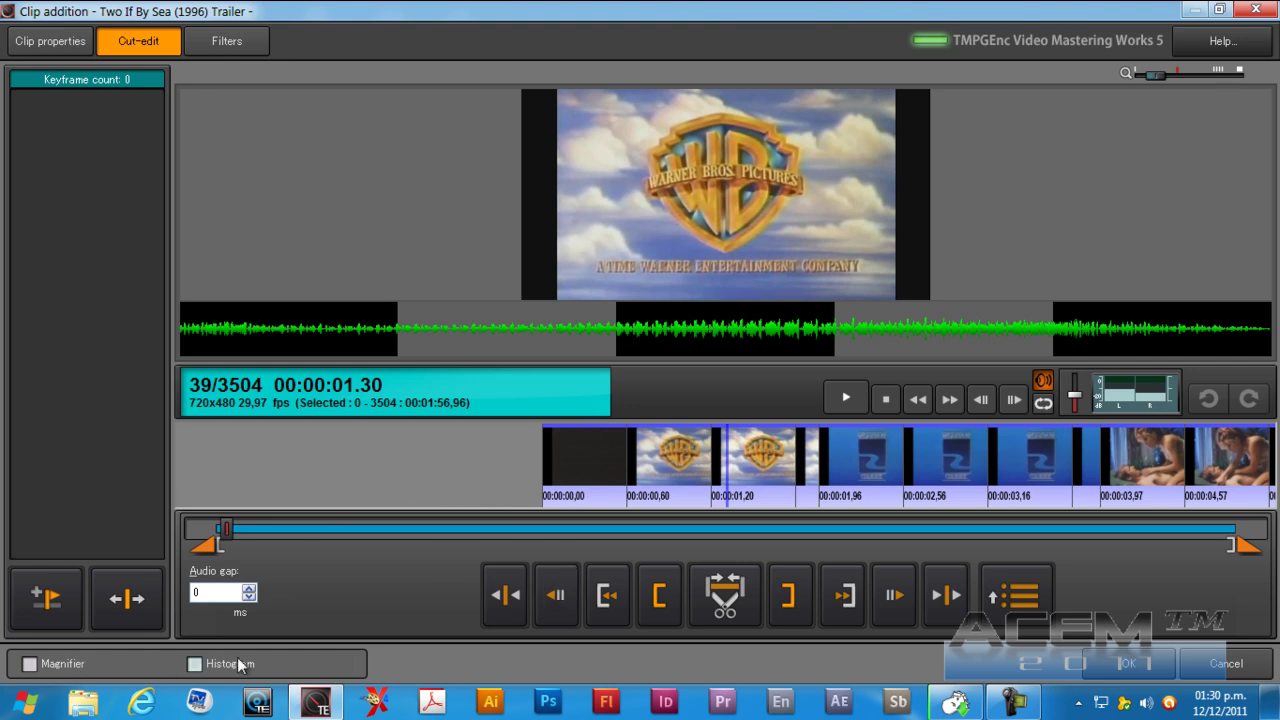
{"action": "left_click", "coordinate": [230, 41]}
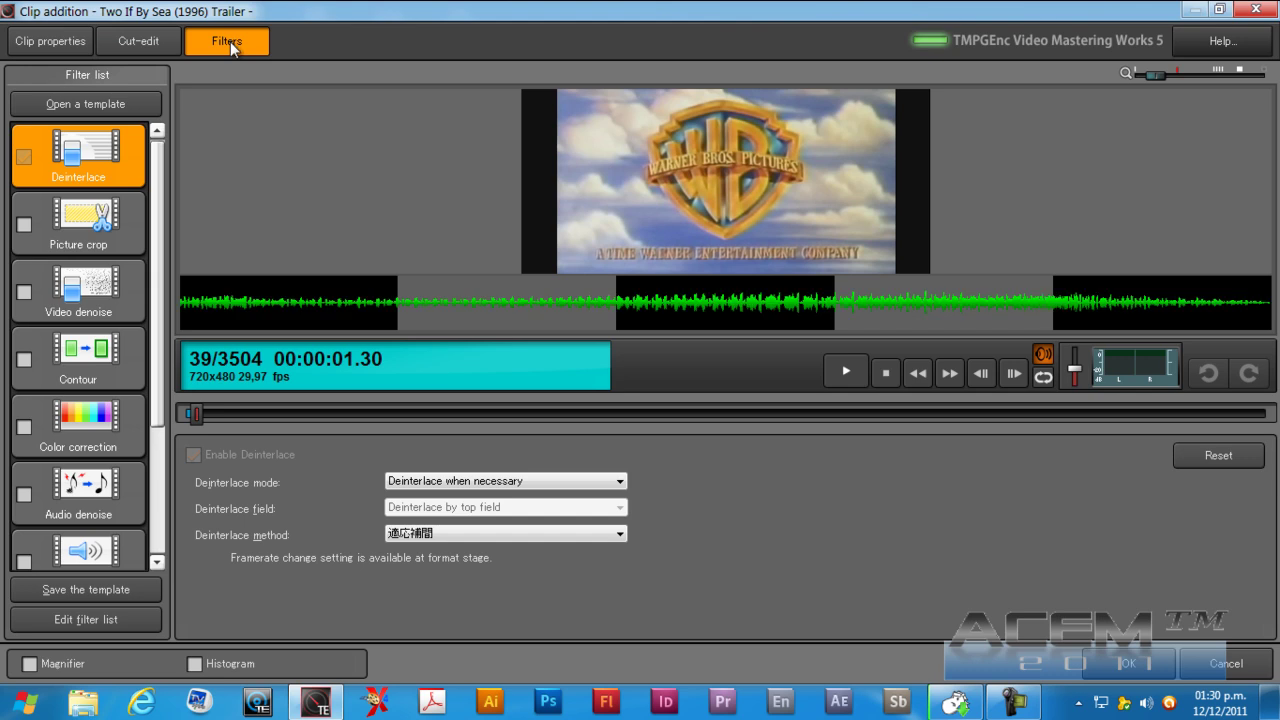
Check the filter list editor without changes, then confirm adding the trailer clip to the project.
{"action": "scroll", "coordinate": [157, 347], "scroll_direction": "down", "scroll_amount": 3}
{"action": "scroll", "coordinate": [157, 347], "scroll_direction": "down", "scroll_amount": 1}
{"action": "scroll", "coordinate": [161, 186], "scroll_direction": "up", "scroll_amount": 3}
{"action": "scroll", "coordinate": [161, 186], "scroll_direction": "down", "scroll_amount": 3}
{"action": "scroll", "coordinate": [171, 204], "scroll_direction": "up", "scroll_amount": 3}
{"action": "left_click", "coordinate": [96, 621]}
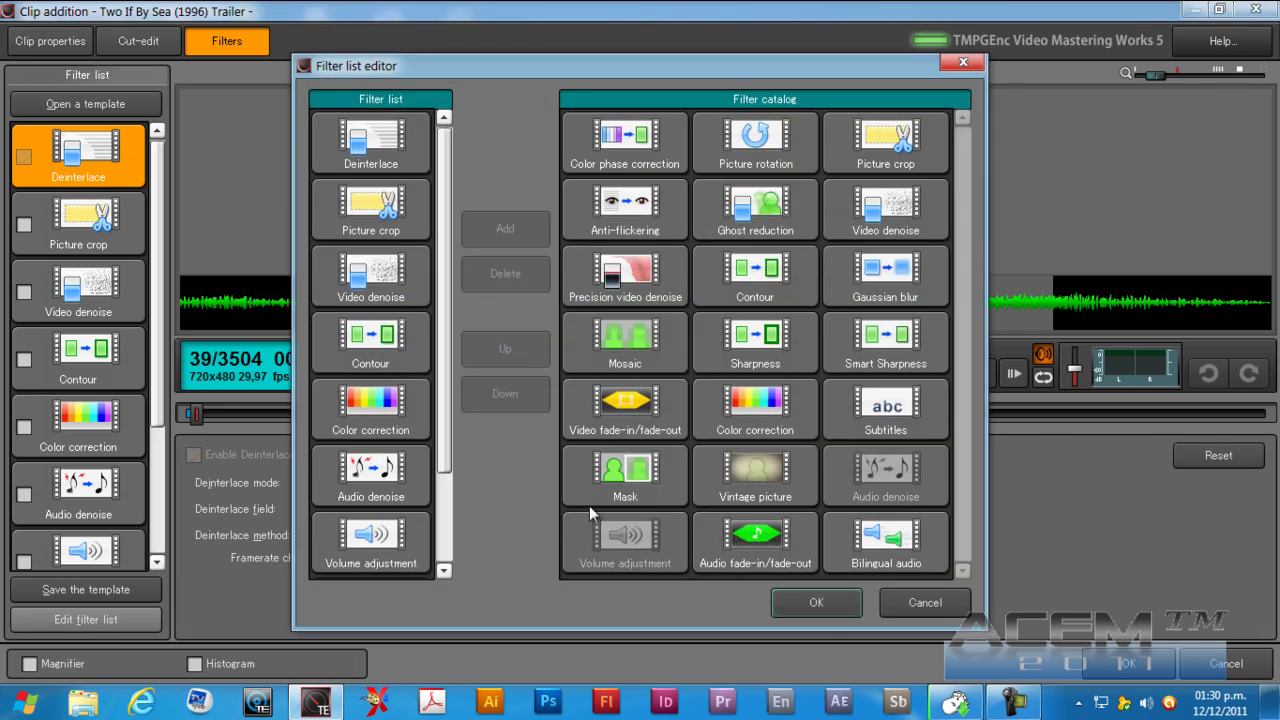
{"action": "left_click_drag", "start_coordinate": [442, 319], "coordinate": [443, 310]}
{"action": "left_click", "coordinate": [917, 600]}
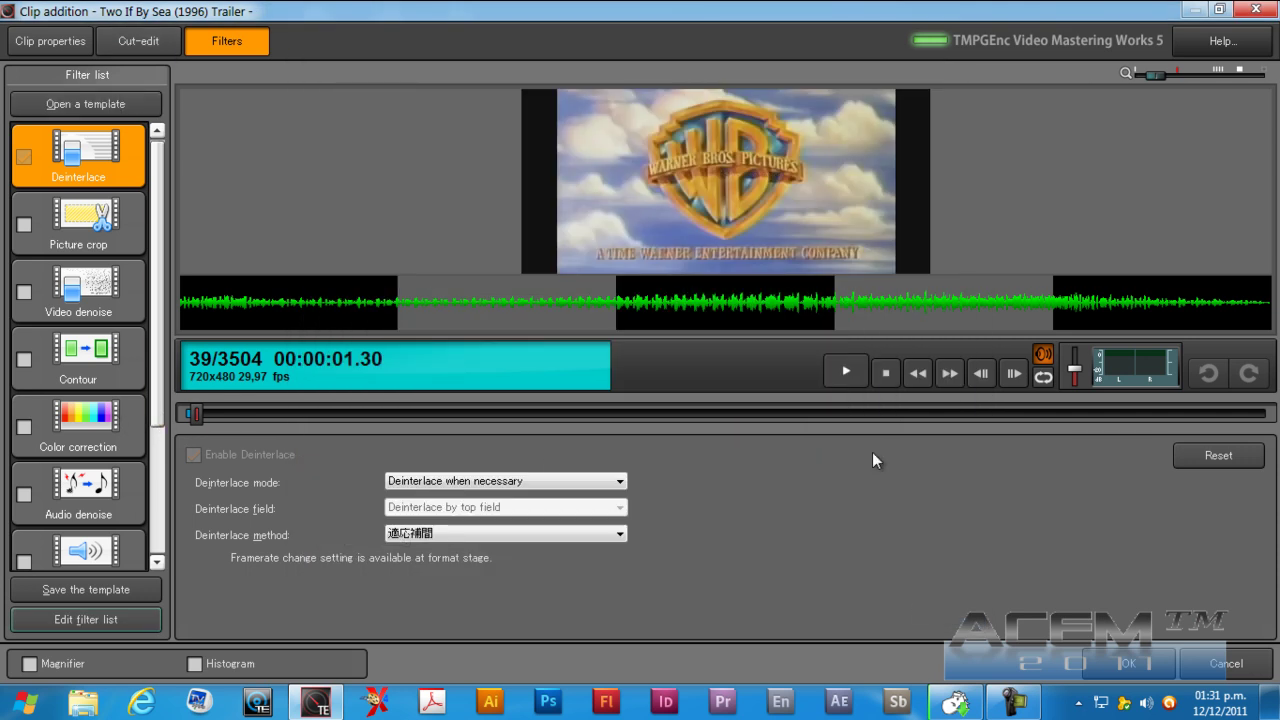
{"action": "left_click", "coordinate": [1127, 663]}
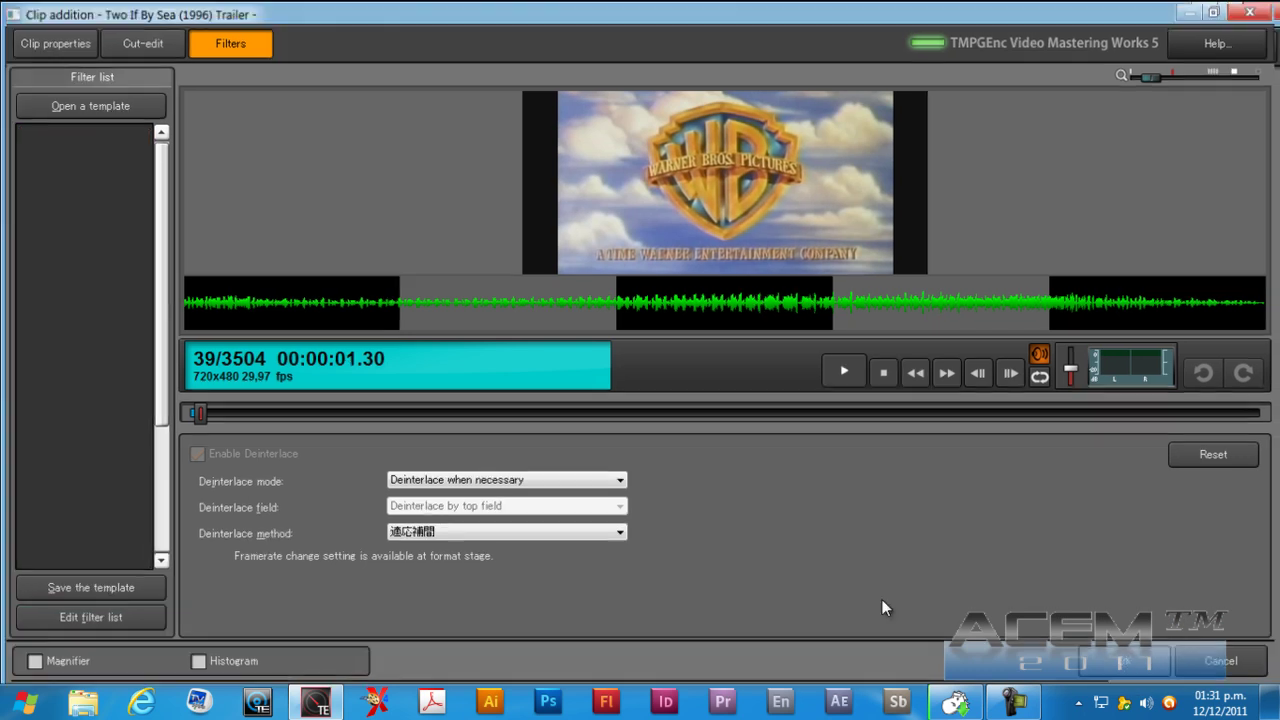
{"action": "left_click", "coordinate": [232, 48]}
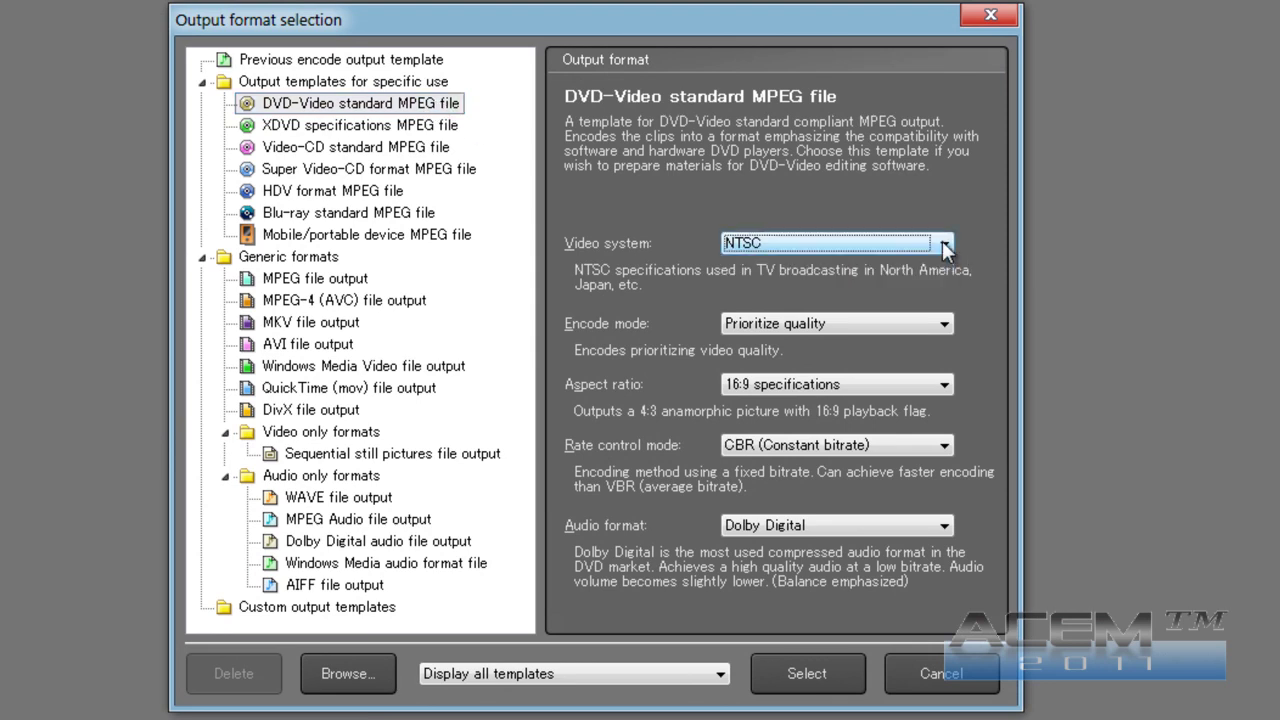
Choose the DVD-Video standard MPEG file template with 16:9, constant bitrate and Dolby Digital audio.
{"action": "left_click", "coordinate": [943, 323]}
{"action": "left_click", "coordinate": [945, 326]}
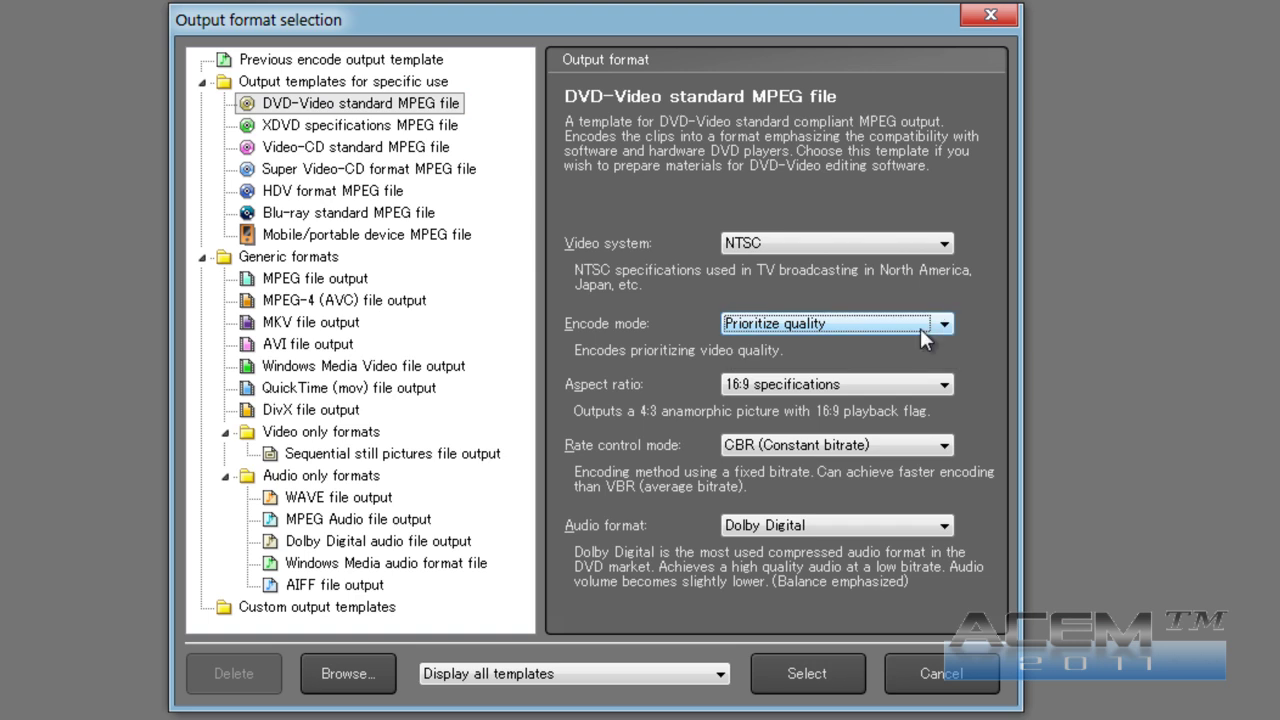
{"action": "left_click", "coordinate": [943, 388]}
{"action": "left_click", "coordinate": [943, 390]}
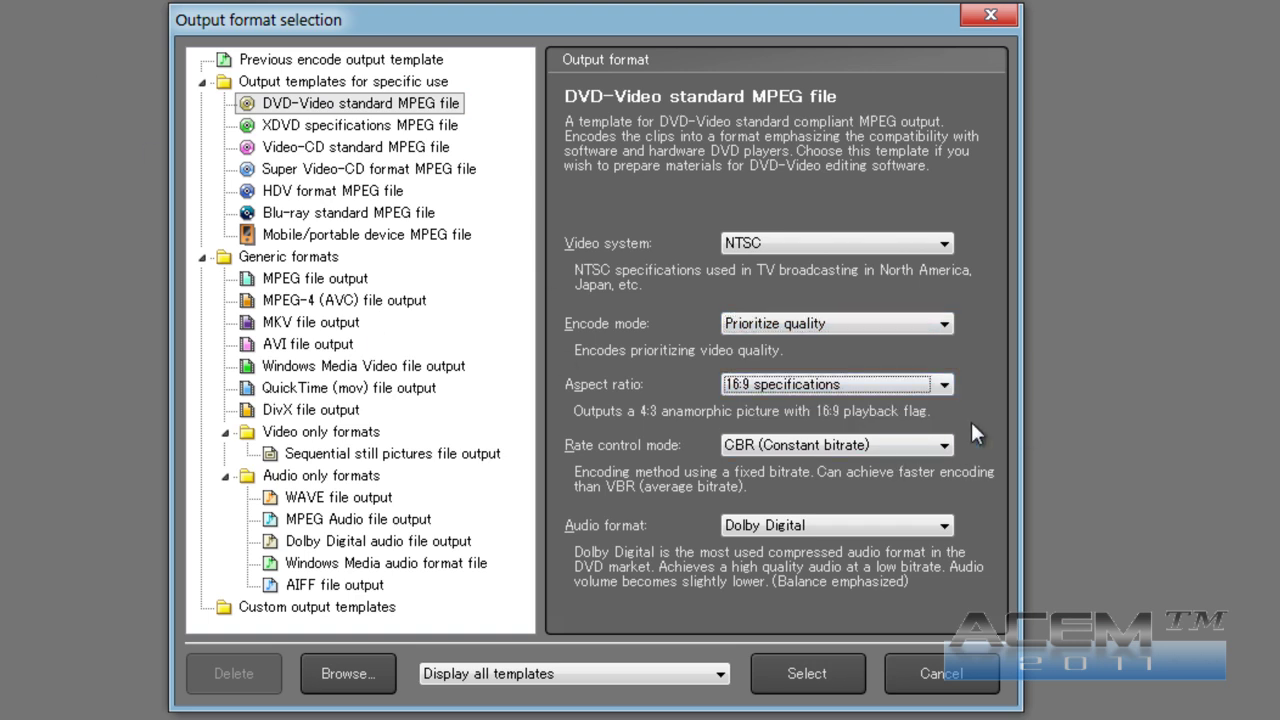
{"action": "left_click", "coordinate": [943, 448]}
{"action": "left_click", "coordinate": [943, 450]}
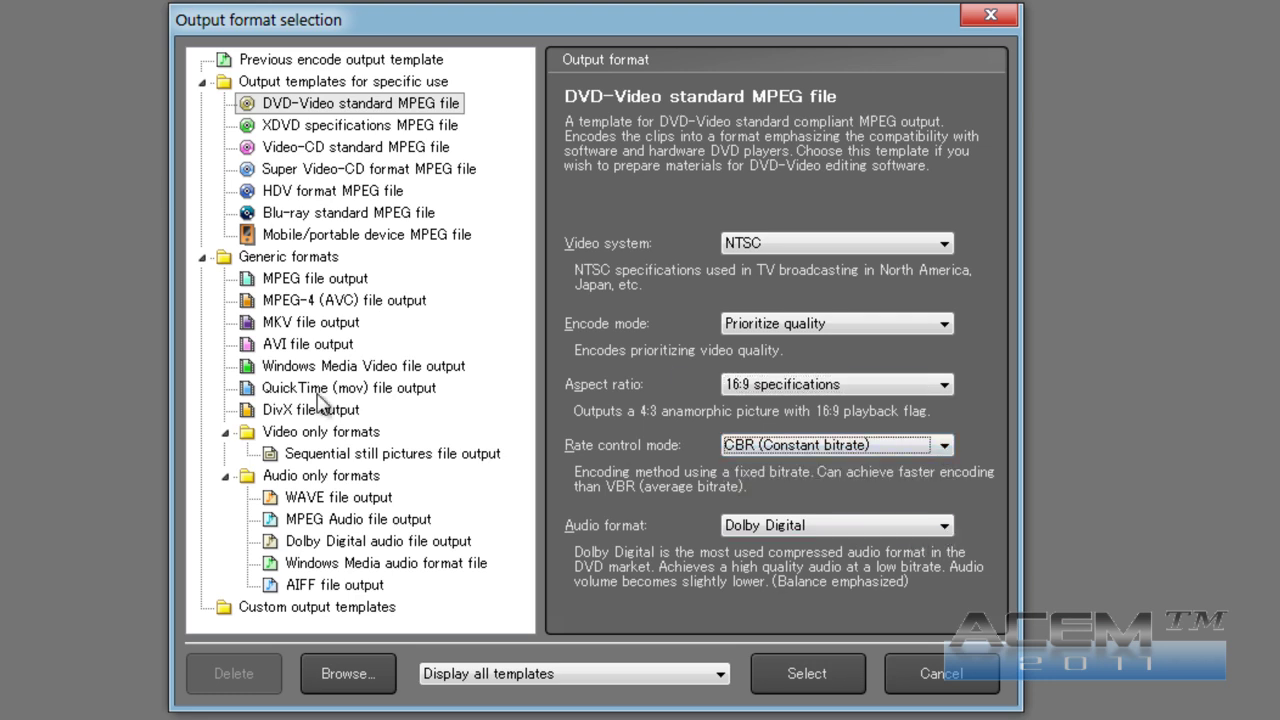
{"action": "left_click", "coordinate": [952, 525]}
{"action": "left_click", "coordinate": [945, 525]}
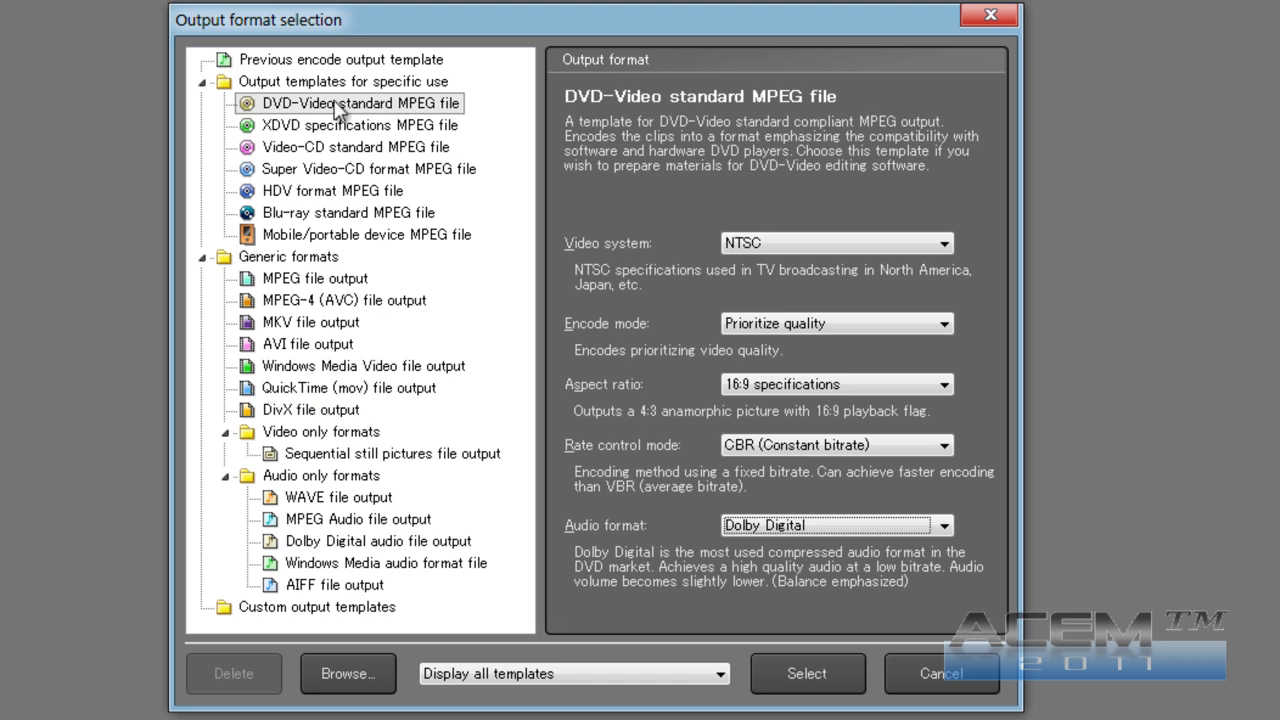
{"action": "left_click", "coordinate": [789, 670]}
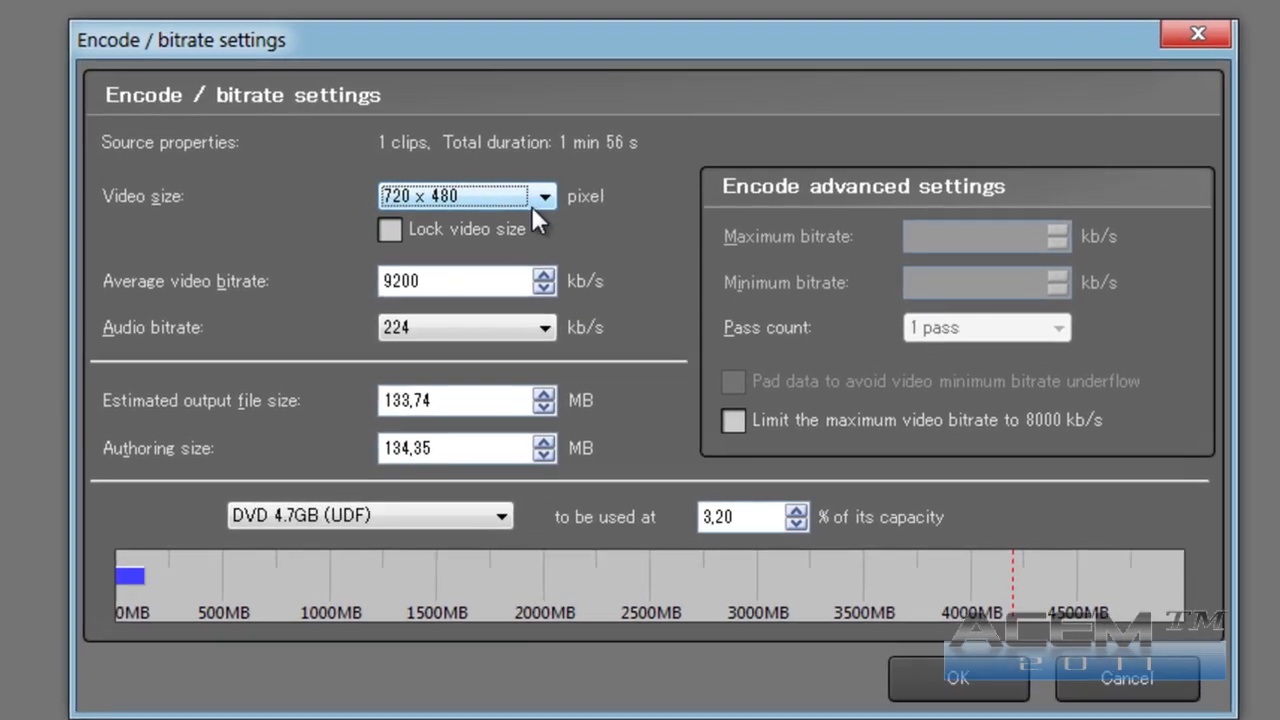
Keep the video size at 720 x 480 and accept the 9200 kb/s encode settings.
{"action": "left_click", "coordinate": [505, 257]}
{"action": "left_click", "coordinate": [543, 198]}
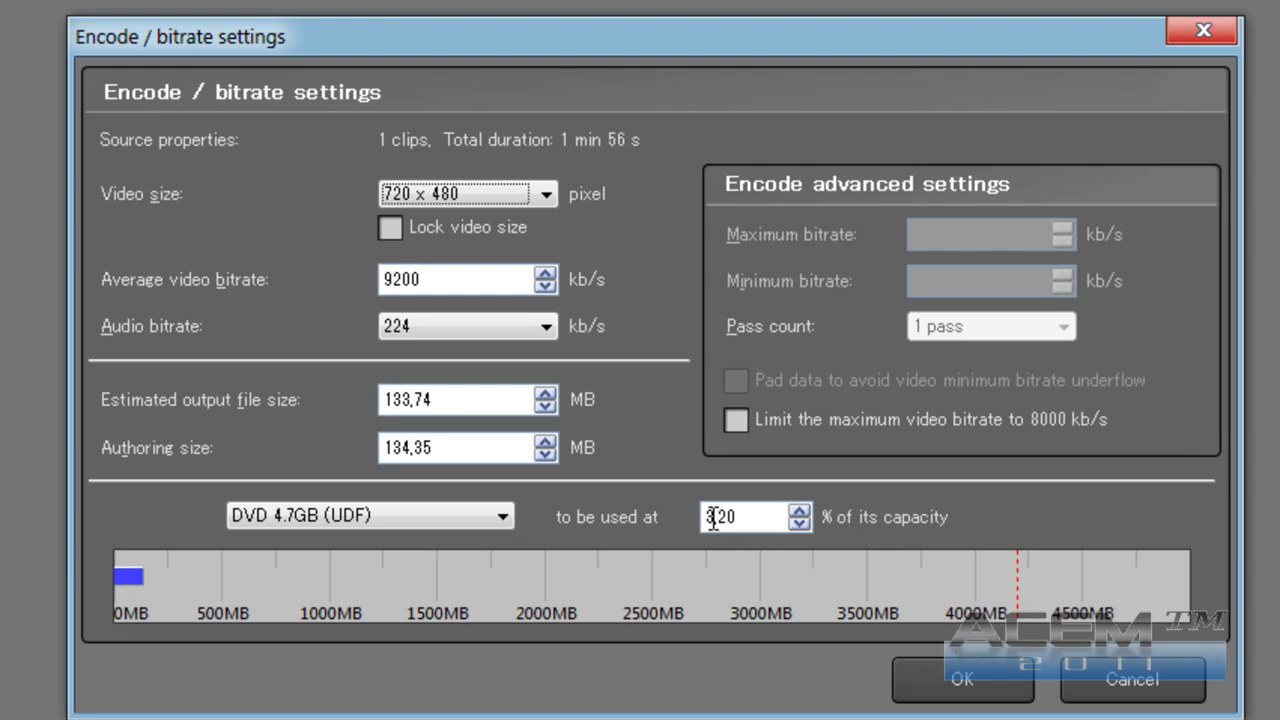
{"action": "left_click", "coordinate": [945, 678]}
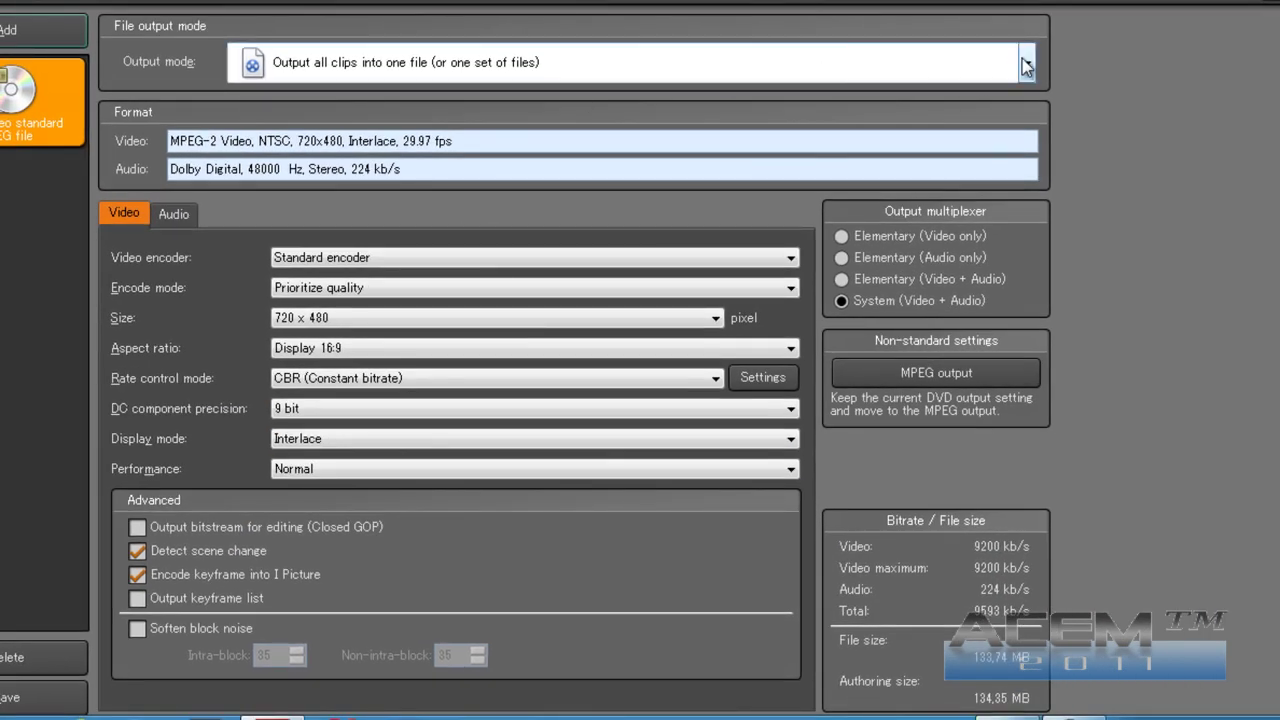
{"action": "left_click", "coordinate": [1026, 66]}
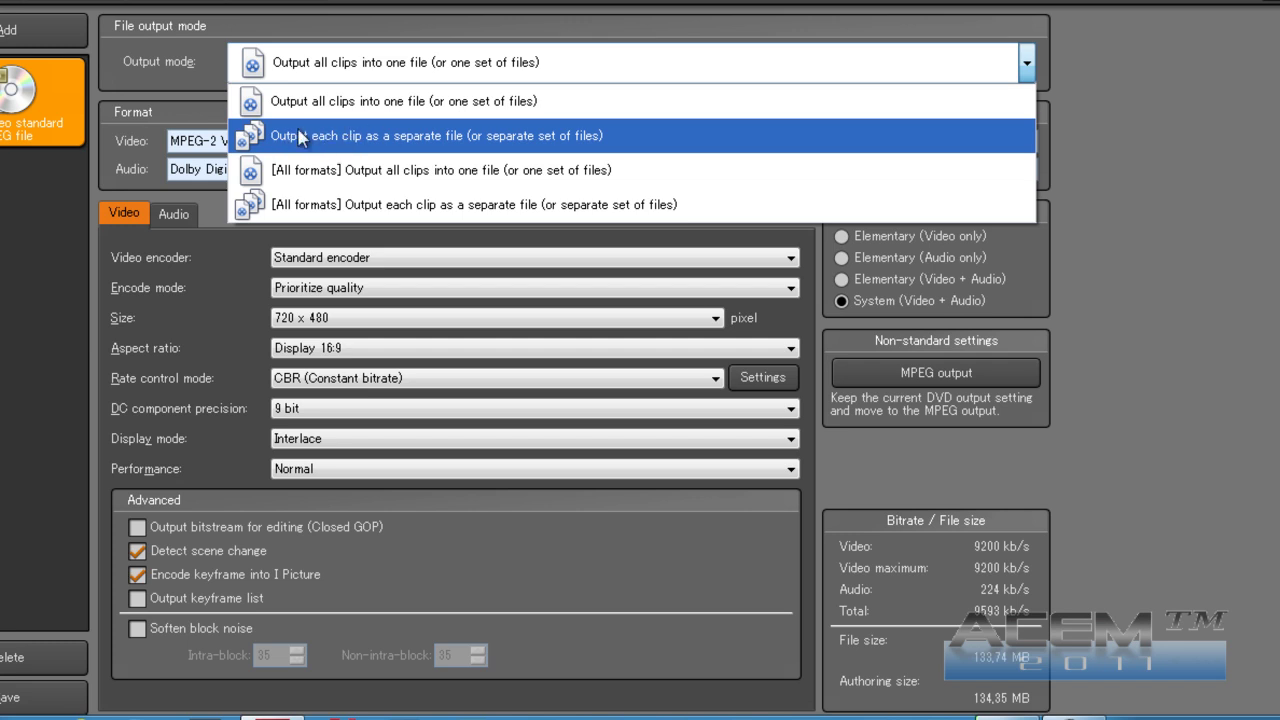
{"action": "left_click", "coordinate": [329, 110]}
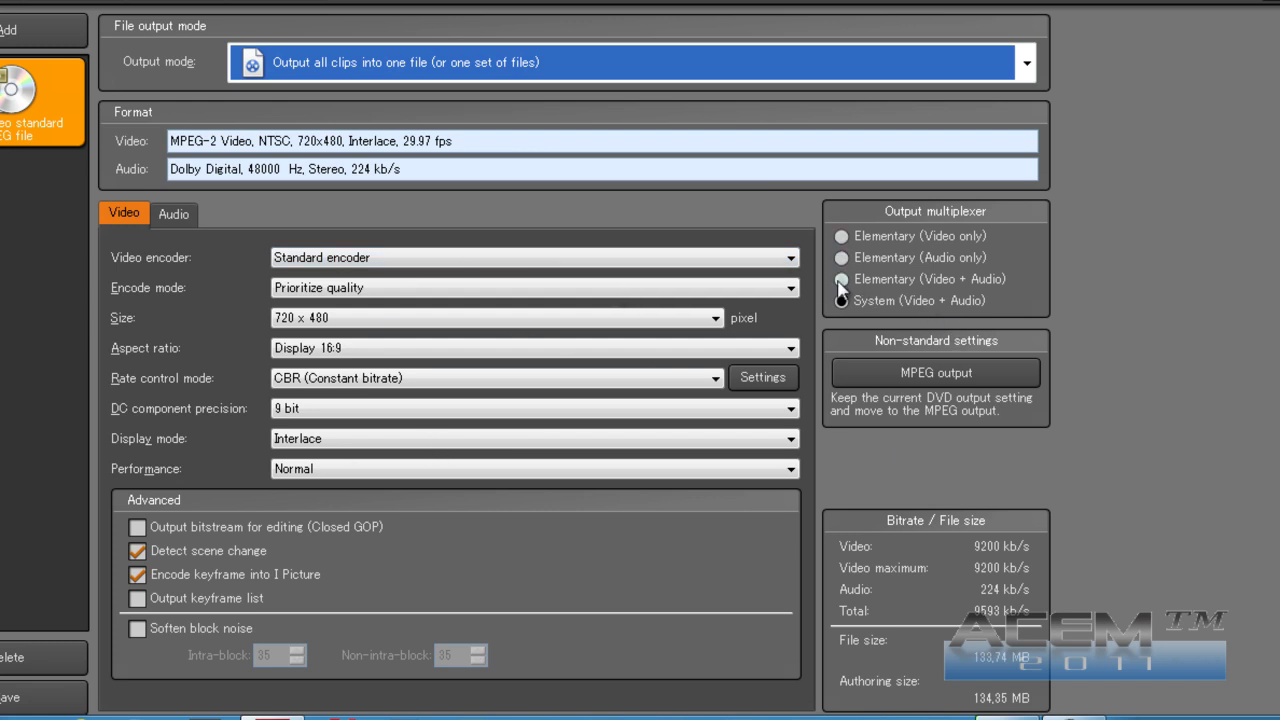
{"action": "left_click", "coordinate": [841, 240]}
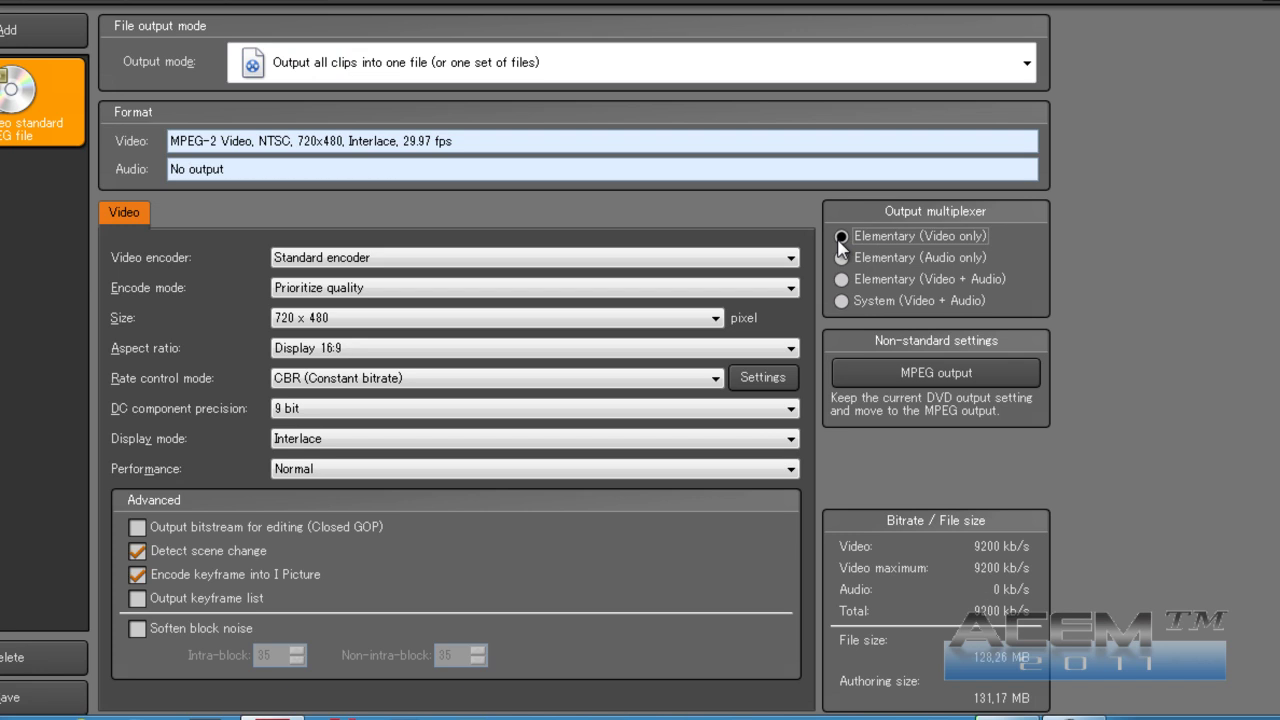
{"action": "left_click", "coordinate": [841, 258]}
{"action": "left_click", "coordinate": [841, 279]}
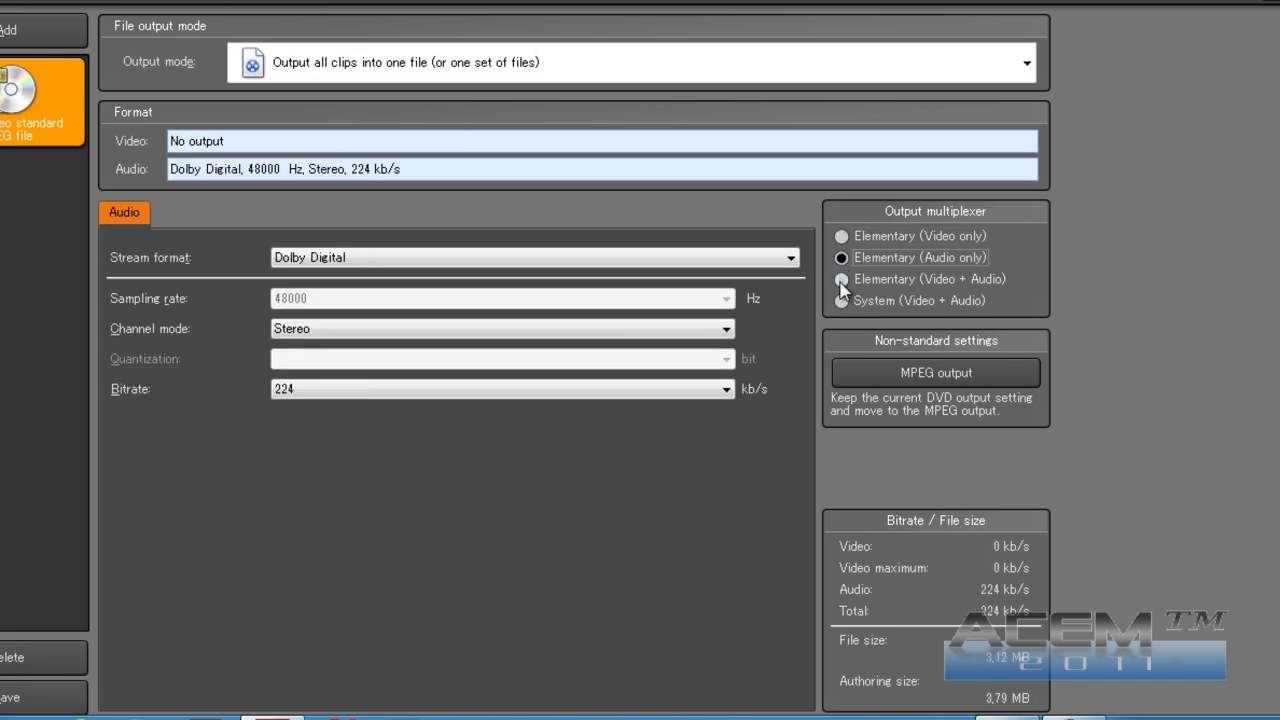
{"action": "left_click", "coordinate": [840, 301]}
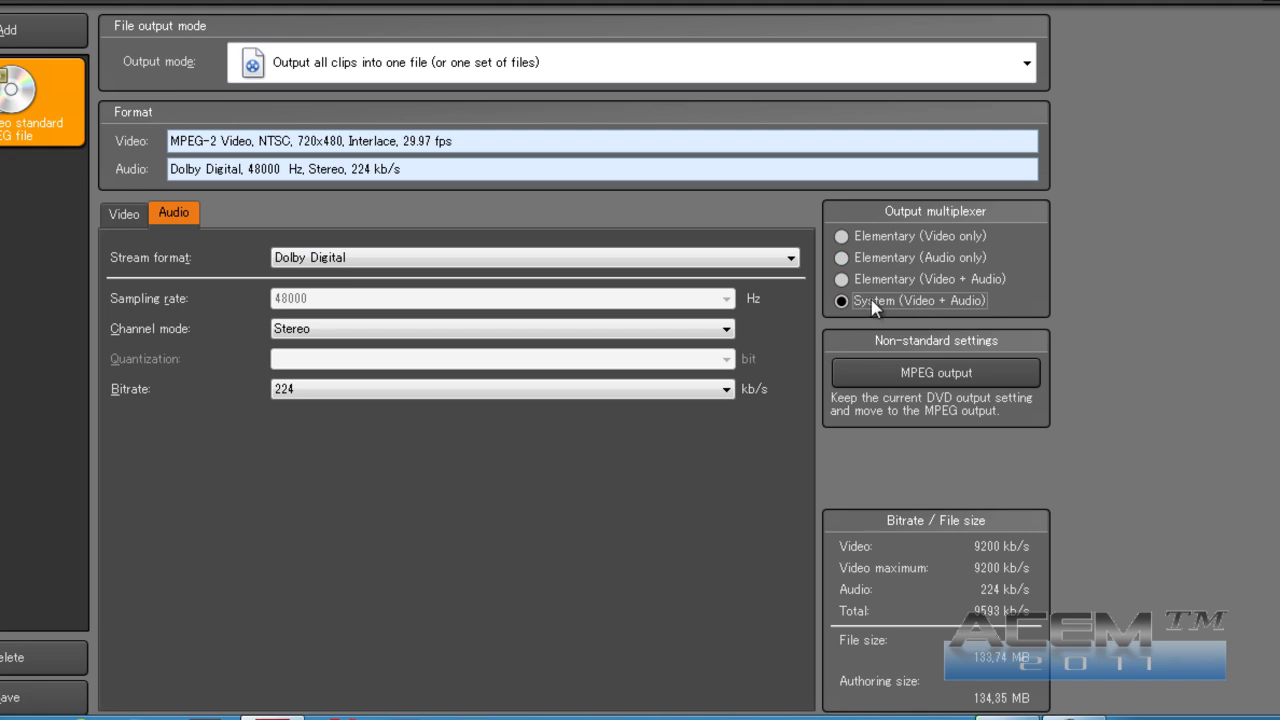
{"action": "left_click", "coordinate": [788, 260]}
{"action": "left_click", "coordinate": [160, 313]}
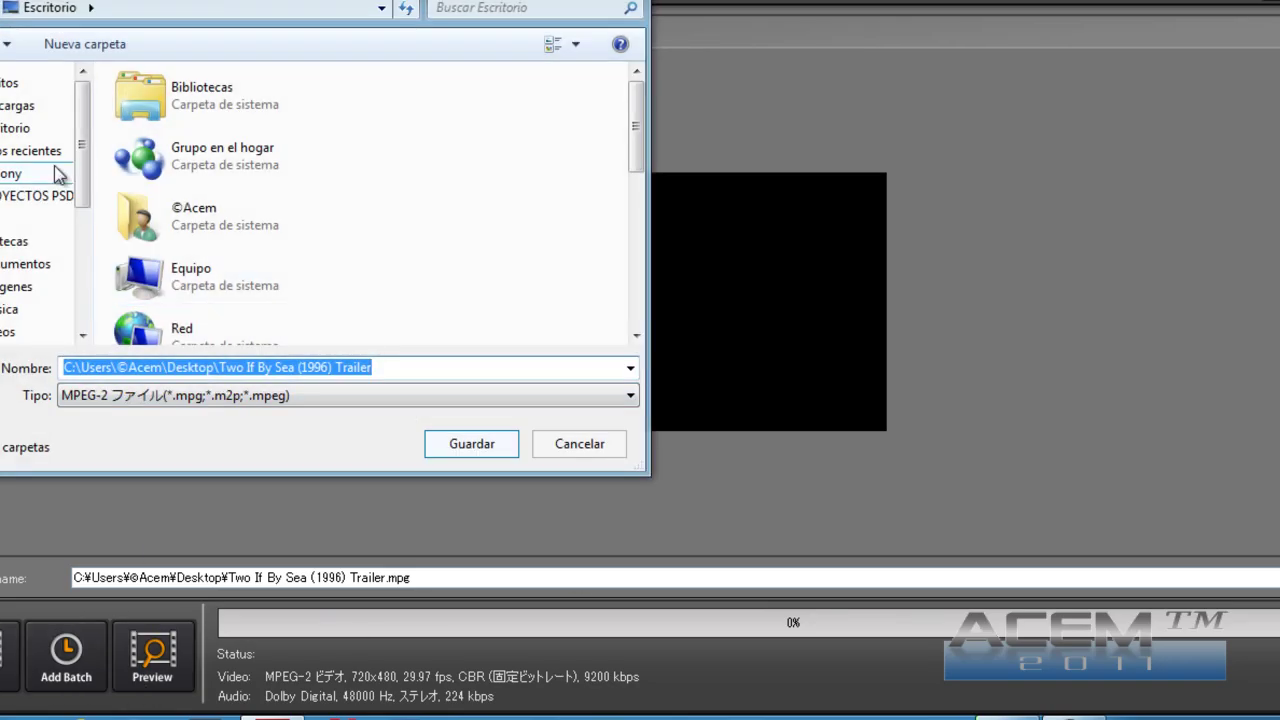
Save the output to the desktop under the trailer's name, declining to overwrite the existing file.
{"action": "left_click", "coordinate": [20, 128]}
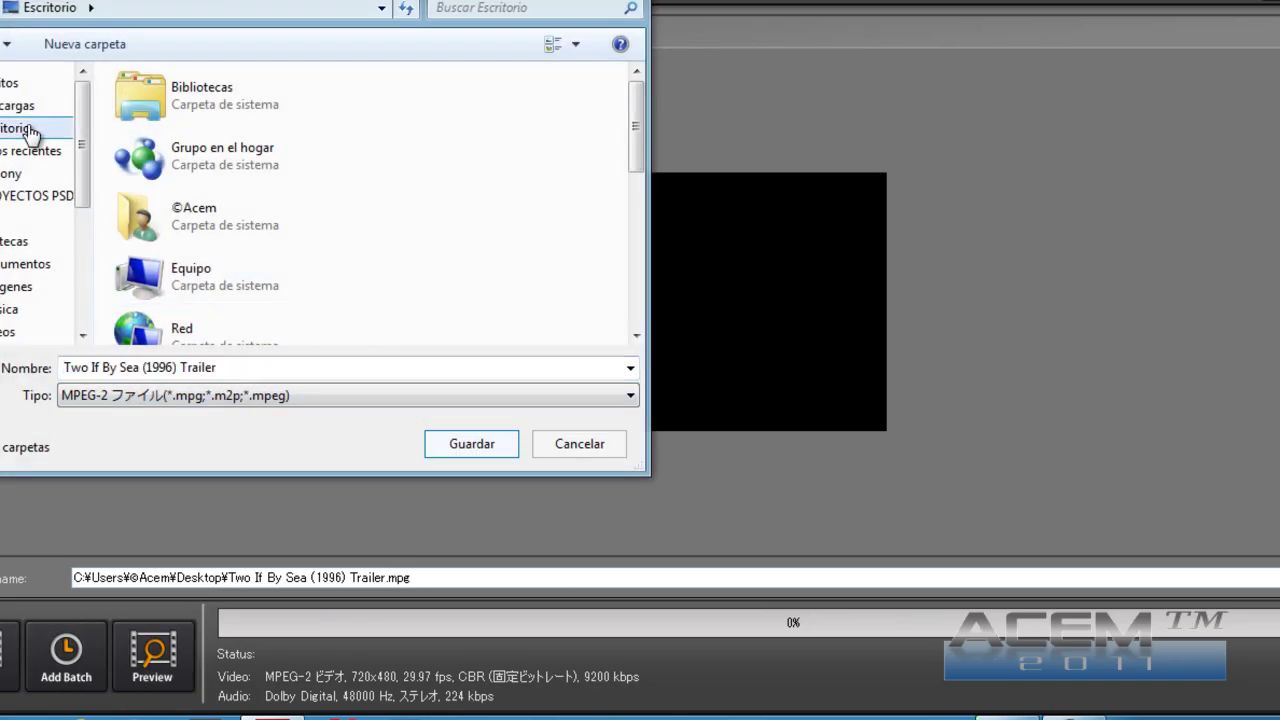
{"action": "left_click", "coordinate": [465, 447]}
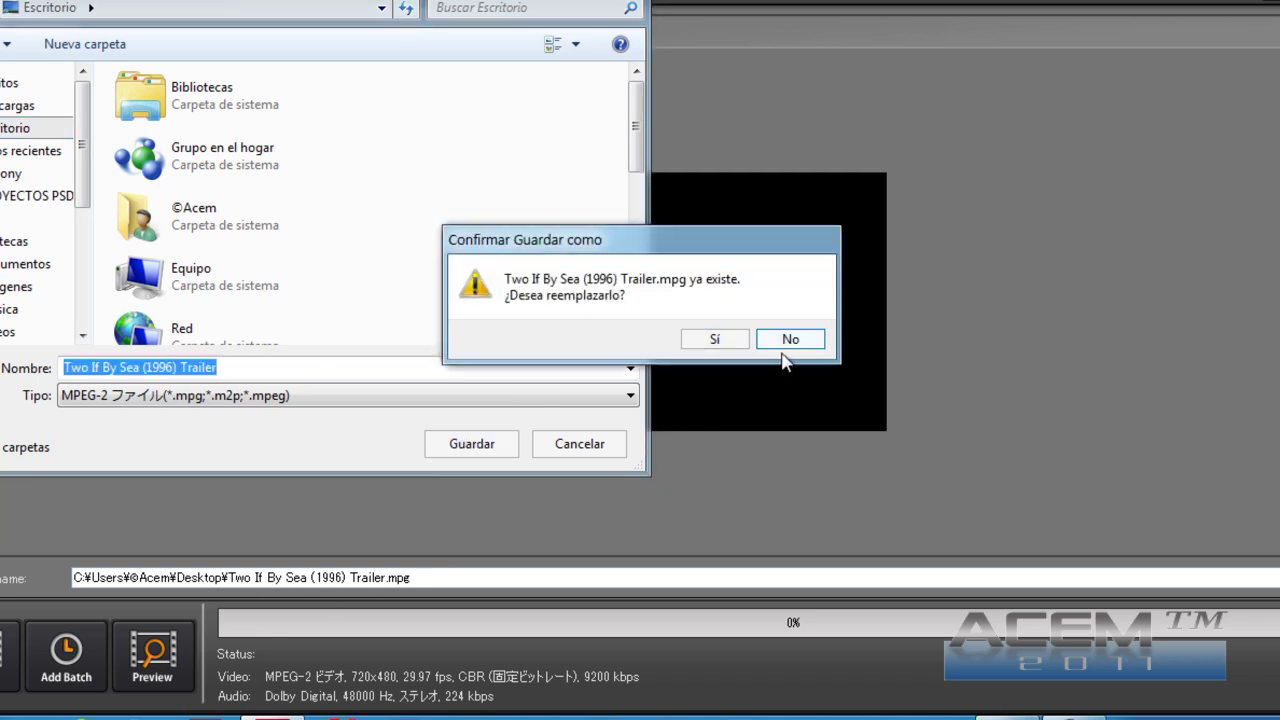
{"action": "left_click", "coordinate": [789, 341]}
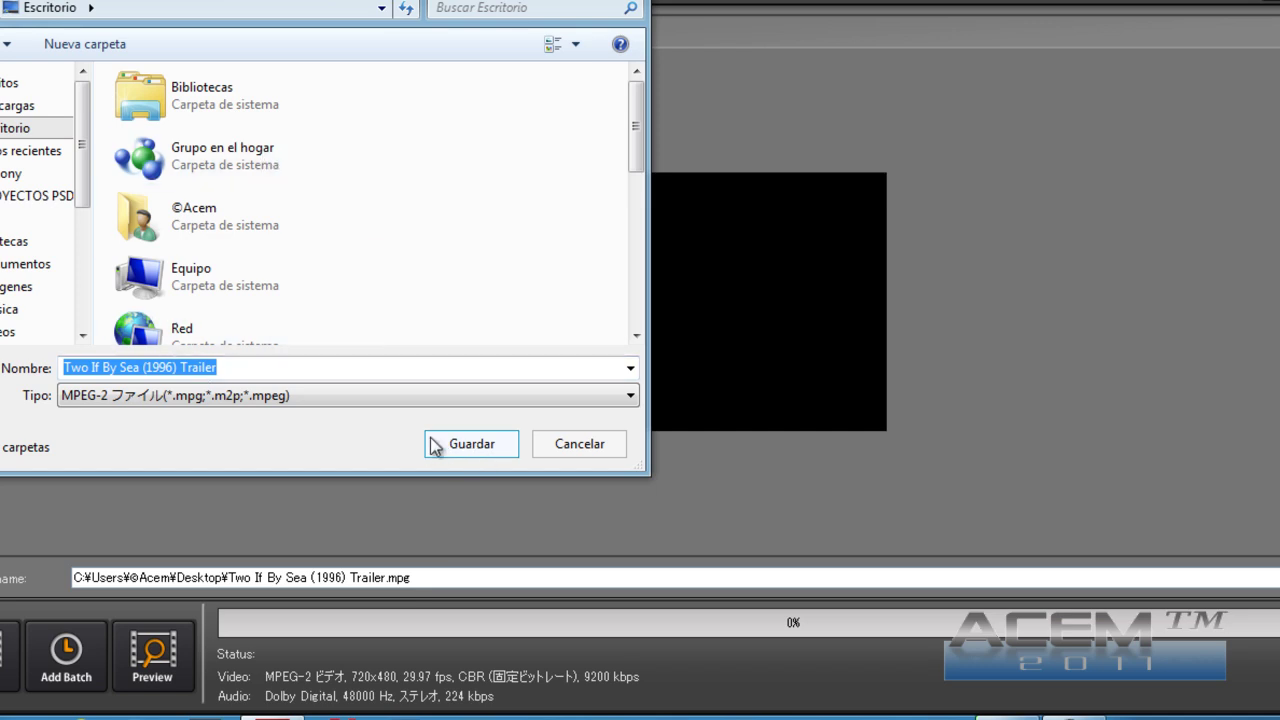
Name the output file sddd on the desktop and start the MPEG-2 encode.
{"action": "type", "text": "sddd"}
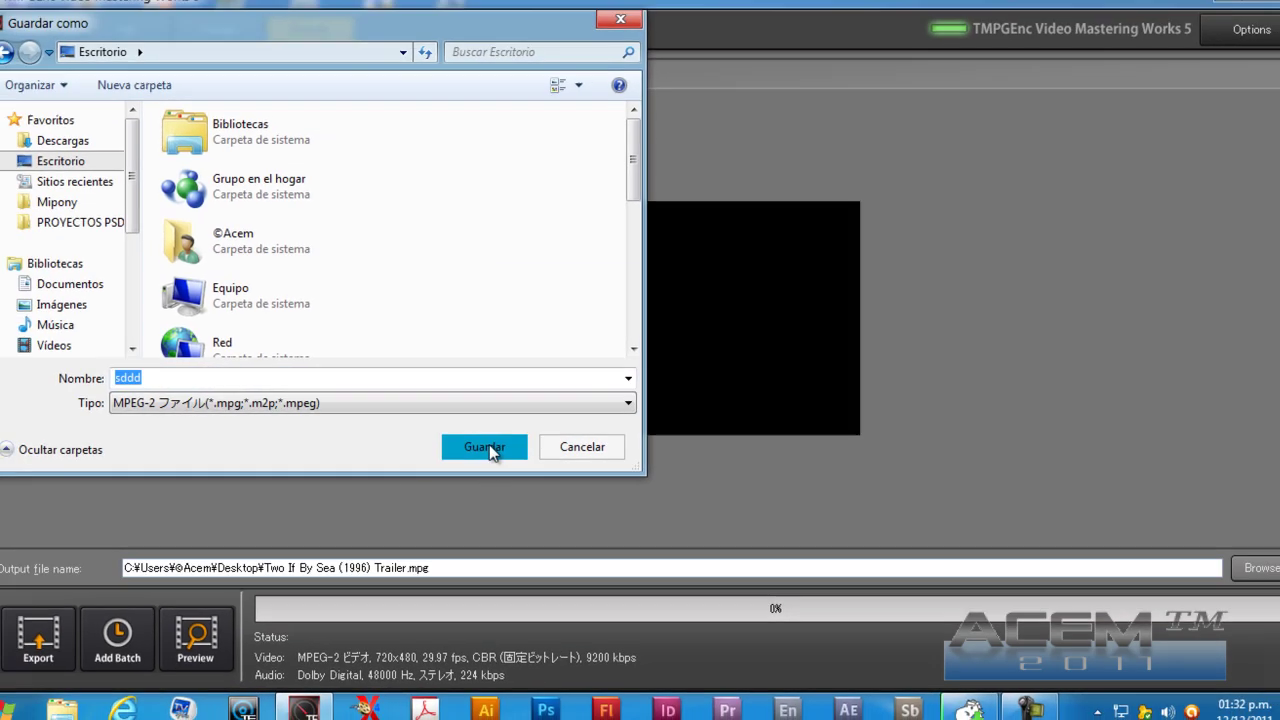
{"action": "left_click", "coordinate": [489, 448]}
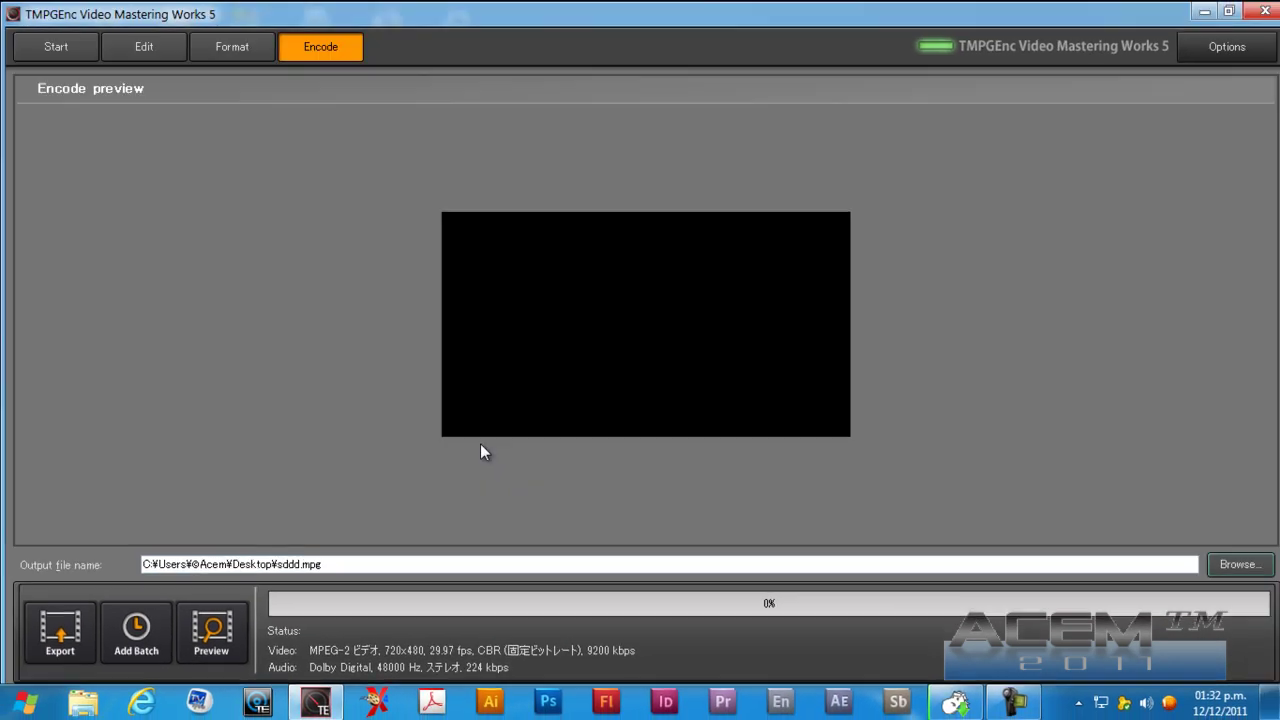
{"action": "left_click", "coordinate": [52, 640]}
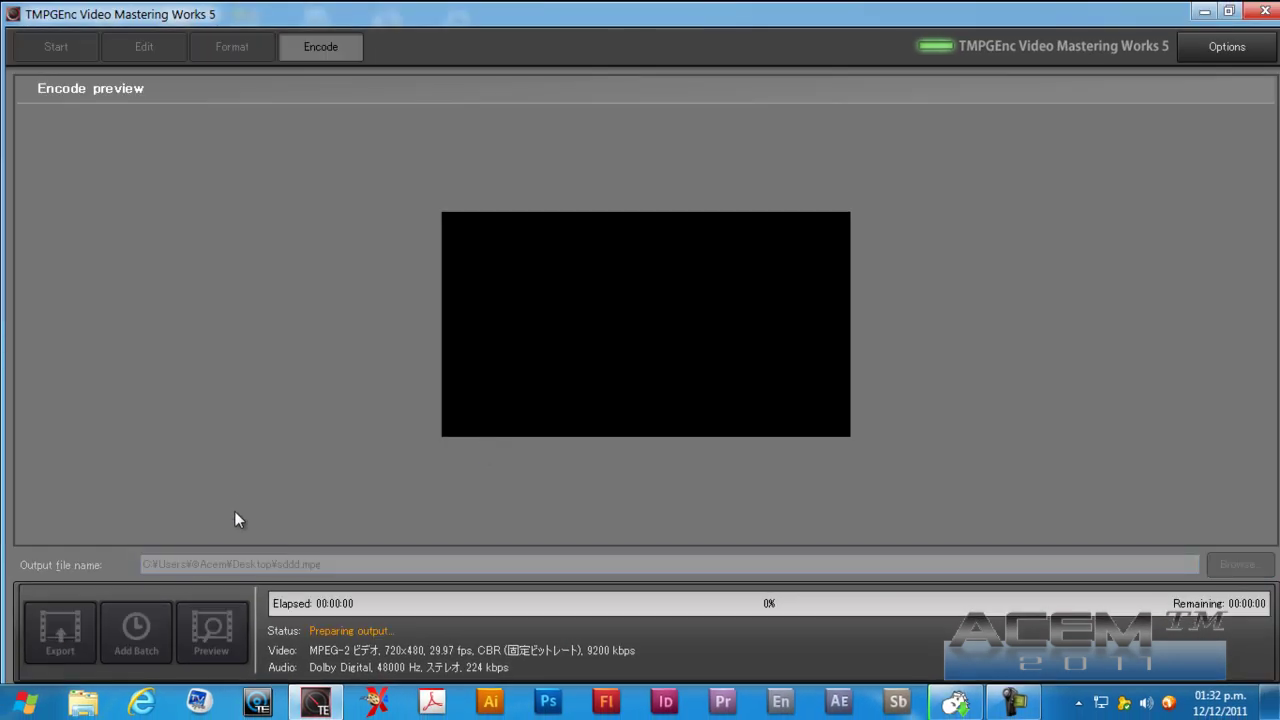